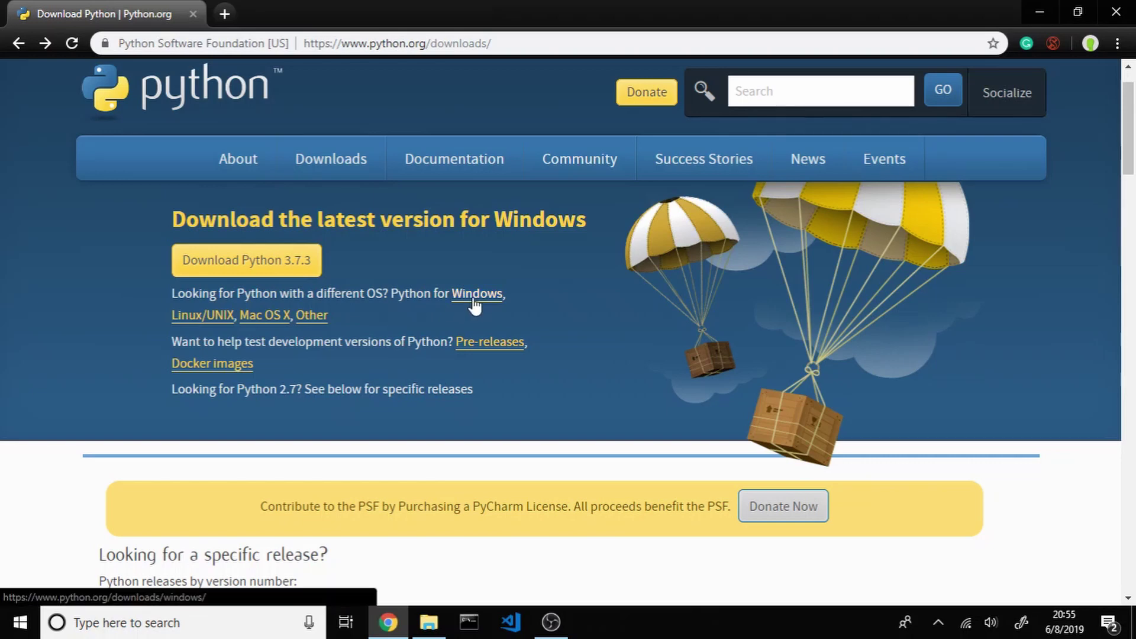
Step: Download the Windows x86-64 executable installer for Python 3.7.3 from the Python Releases for Windows page
left_click(473, 305)
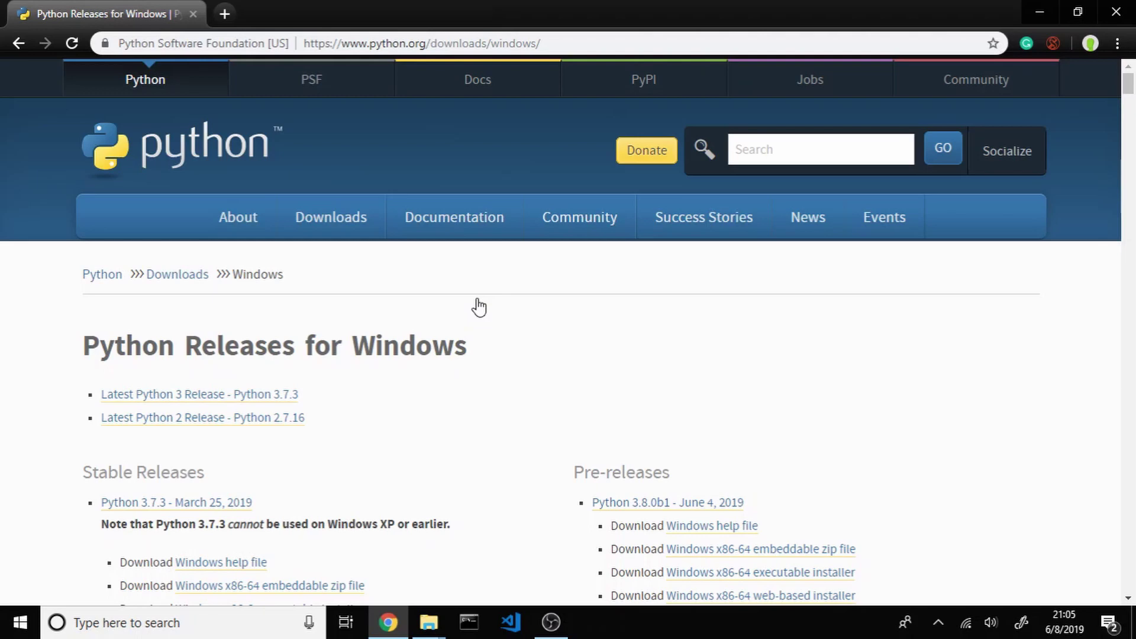
scroll(480, 411, "down", 4)
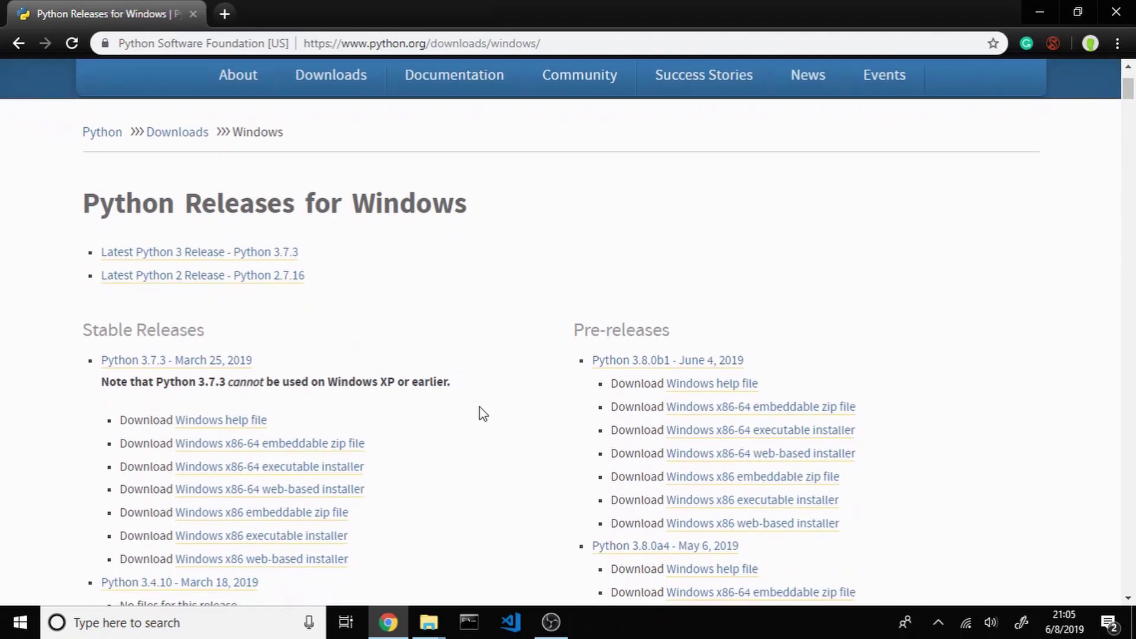
scroll(483, 413, "down", 1)
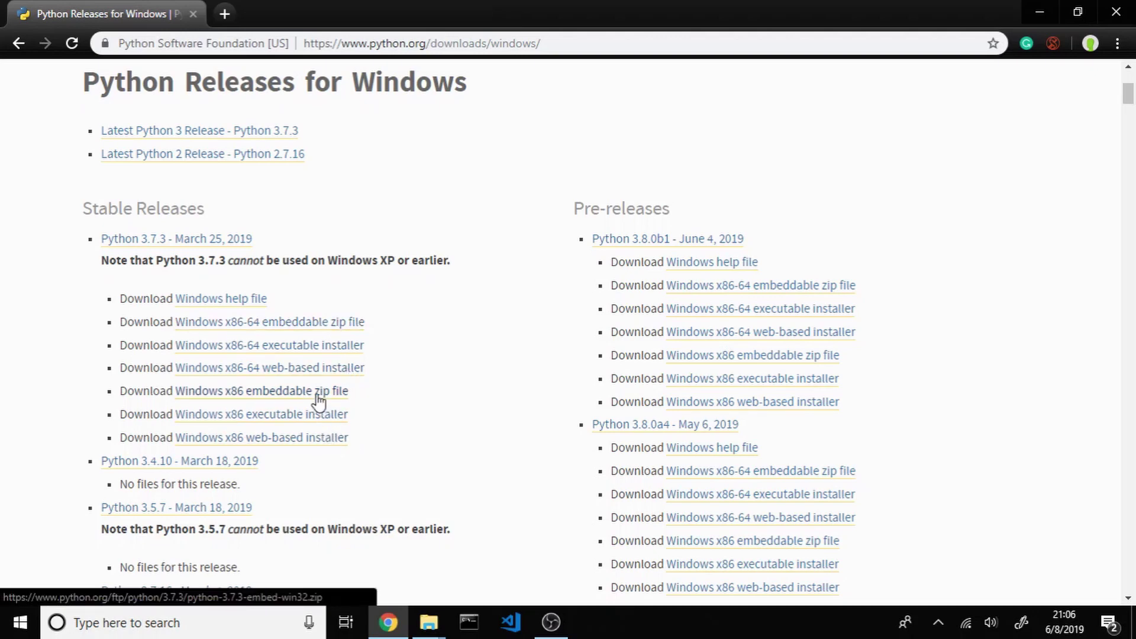
left_click(278, 355)
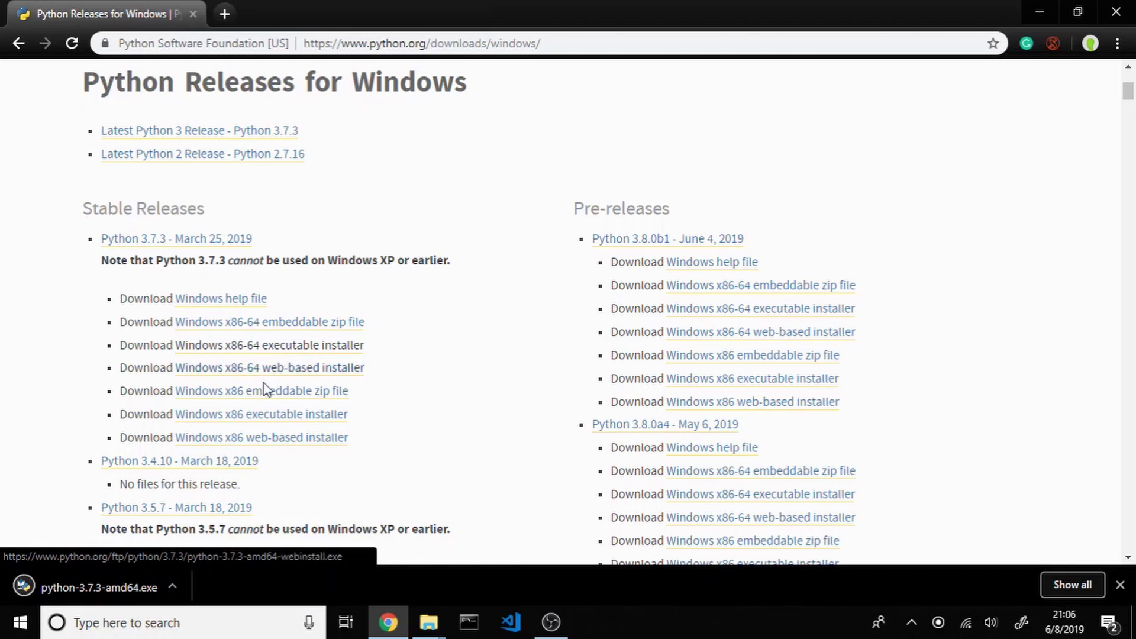
Step: Run the downloaded Python 3.7.3 installer, upgrade the existing installation with its current settings, and close the setup
left_click(121, 587)
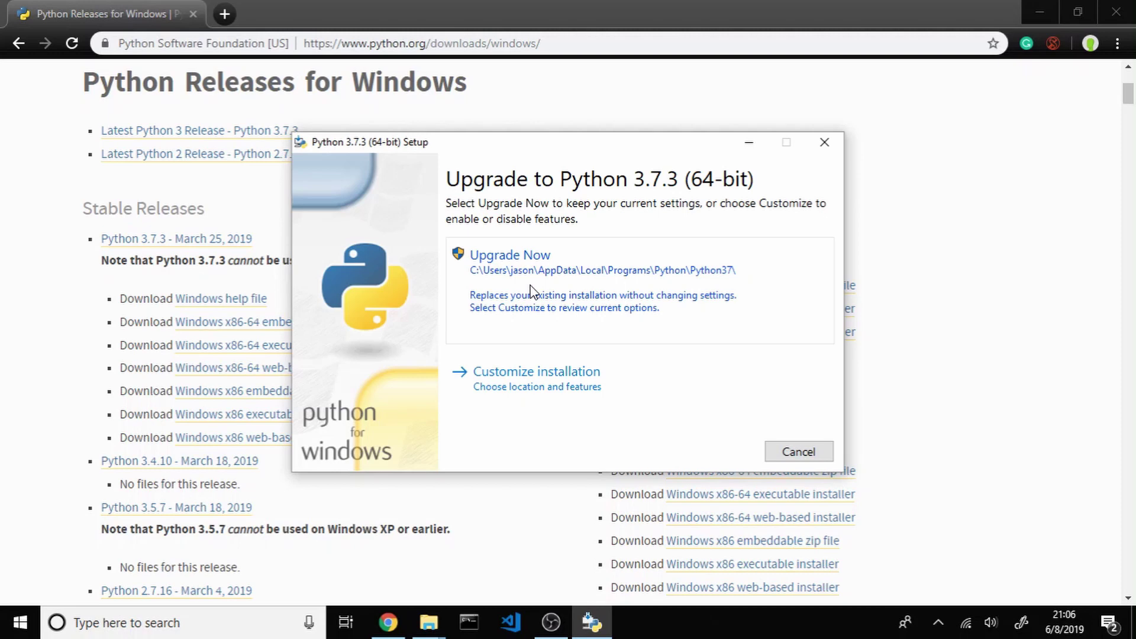
left_click(531, 289)
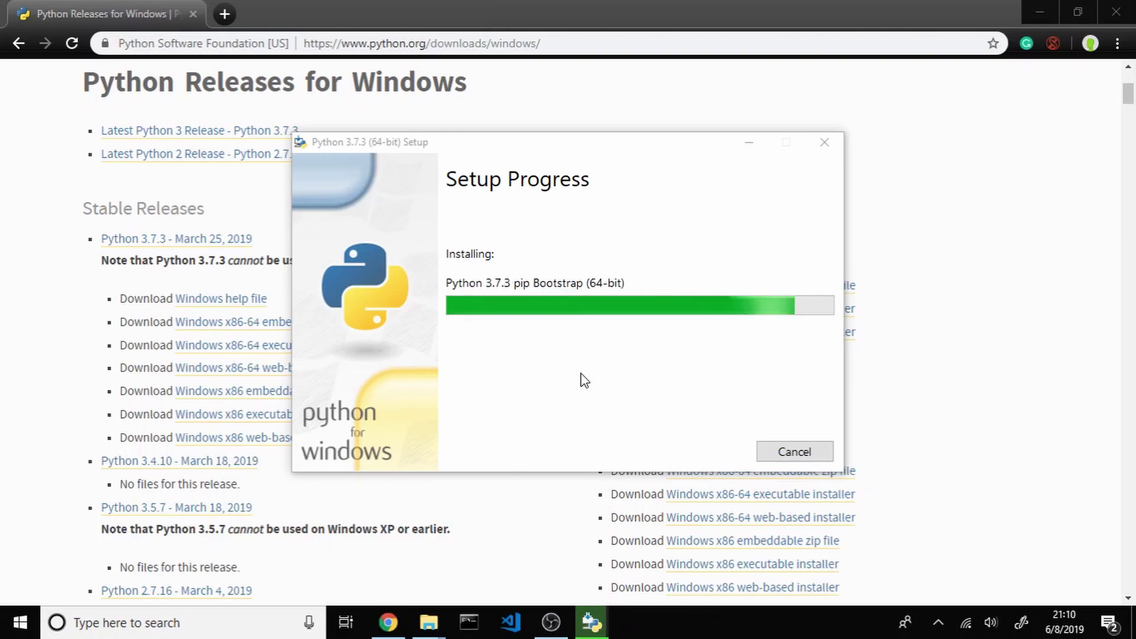
left_click(580, 373)
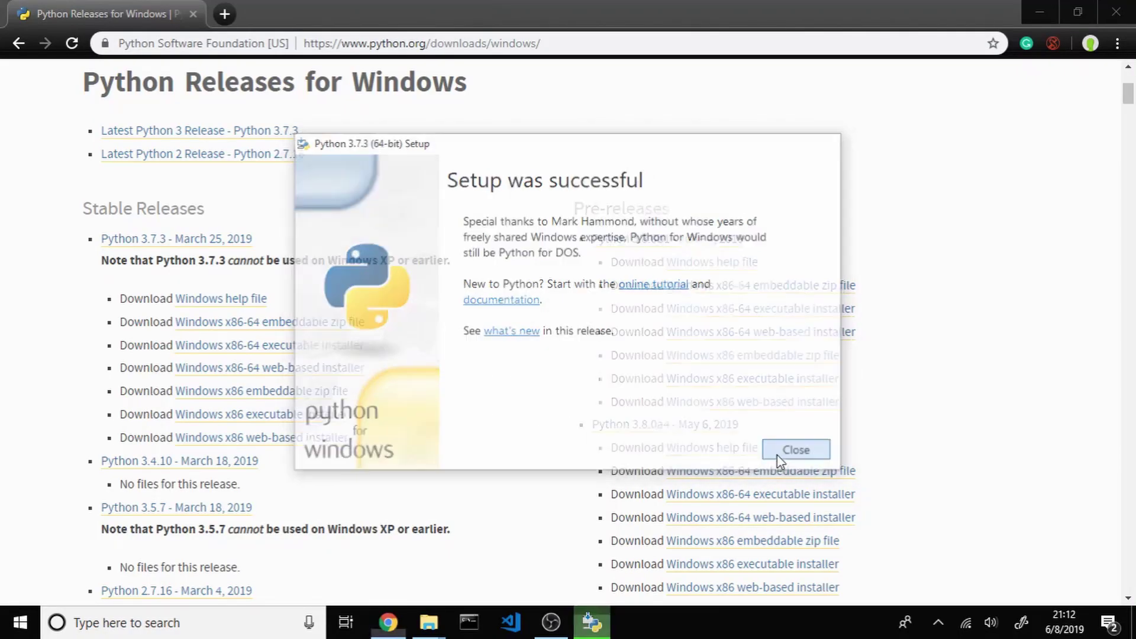
left_click(780, 460)
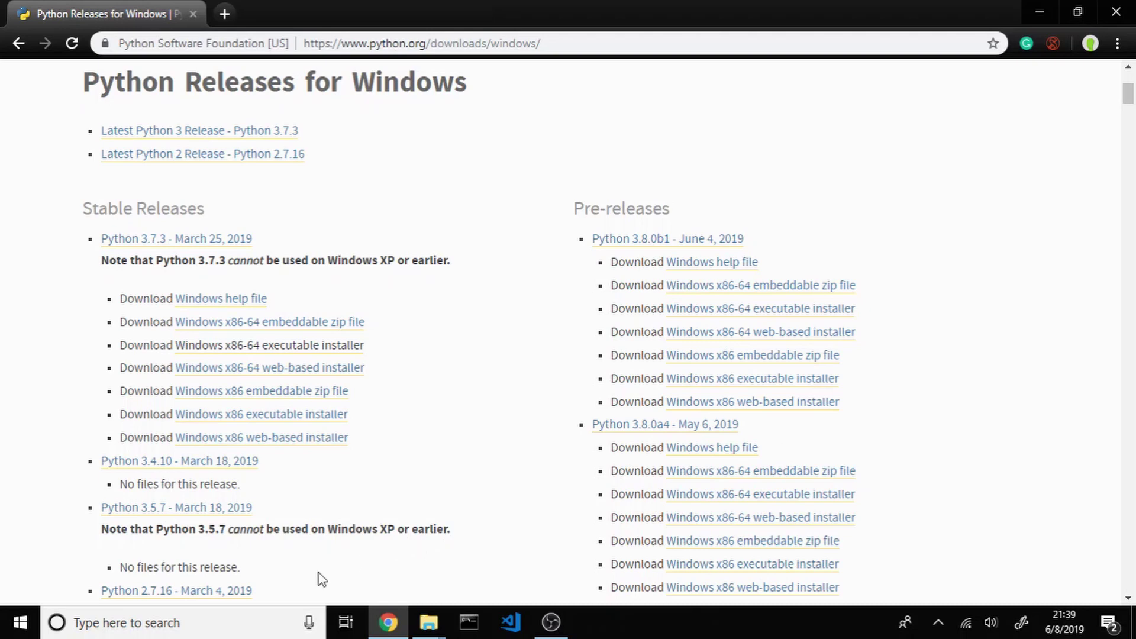
Step: Search Windows for "control" and open Control Panel
left_click(224, 622)
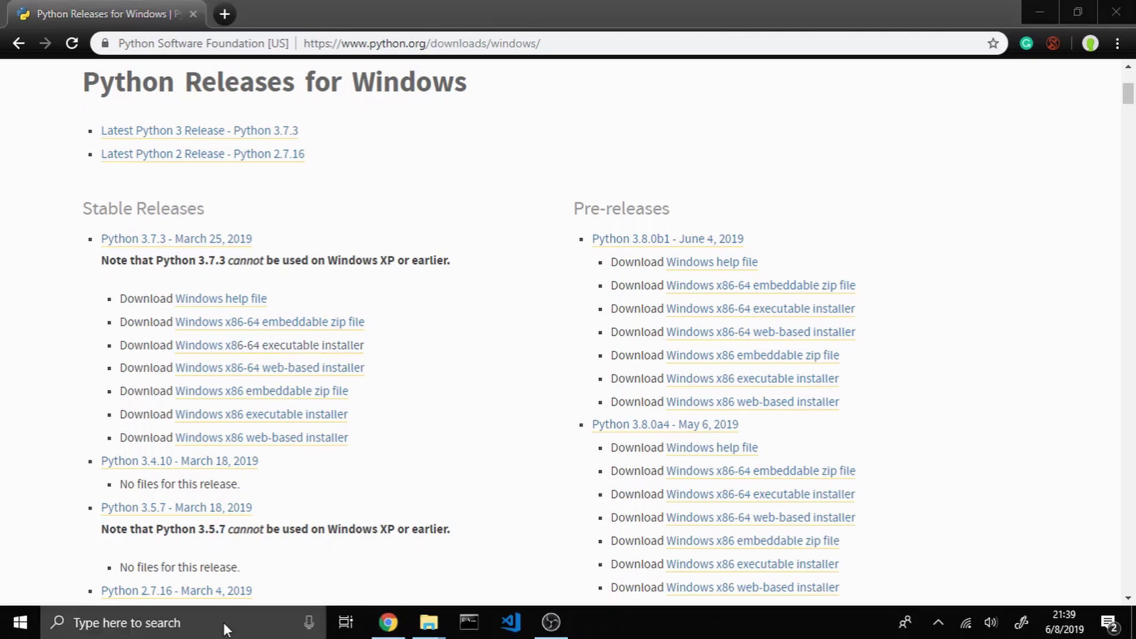
type("control")
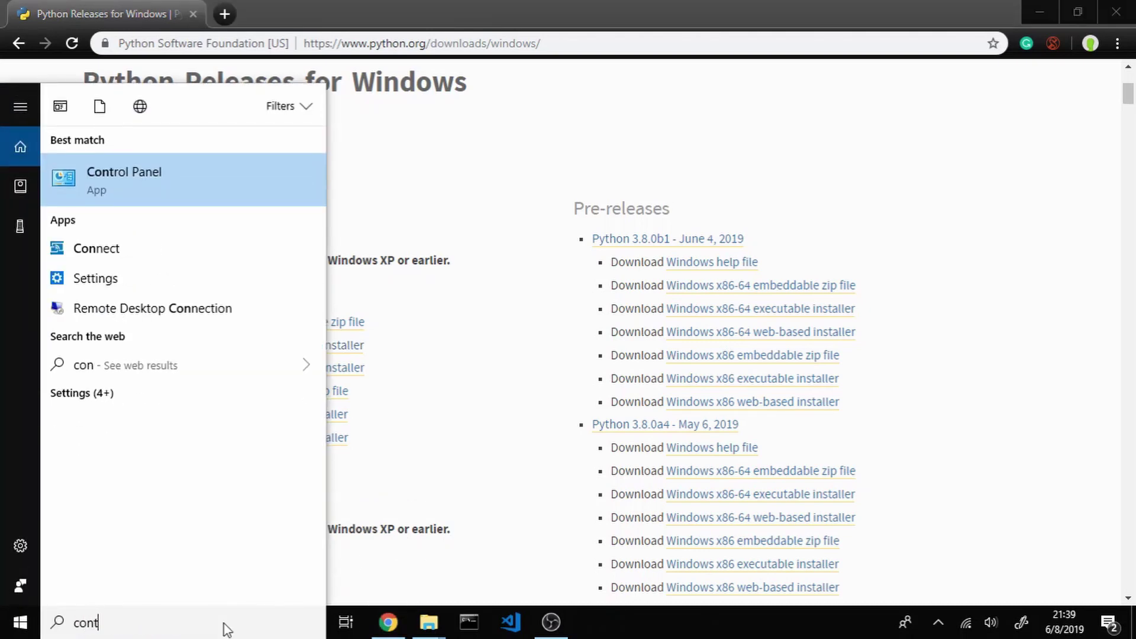
left_click(229, 188)
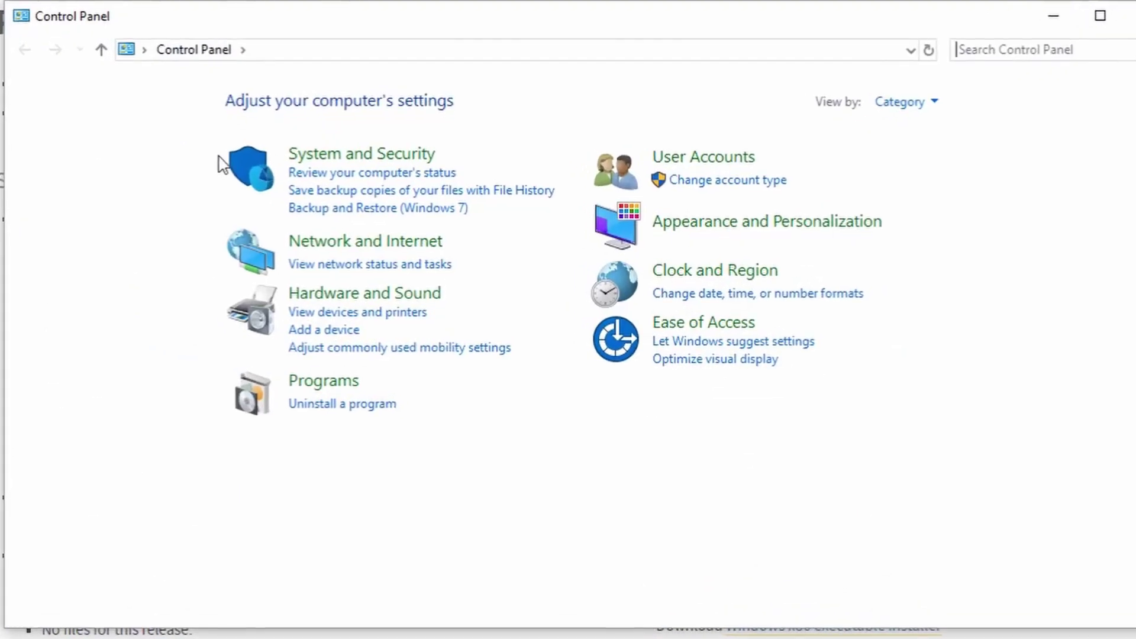
Step: Open the Environment Variables dialog from the advanced system settings under System and Security
left_click(310, 169)
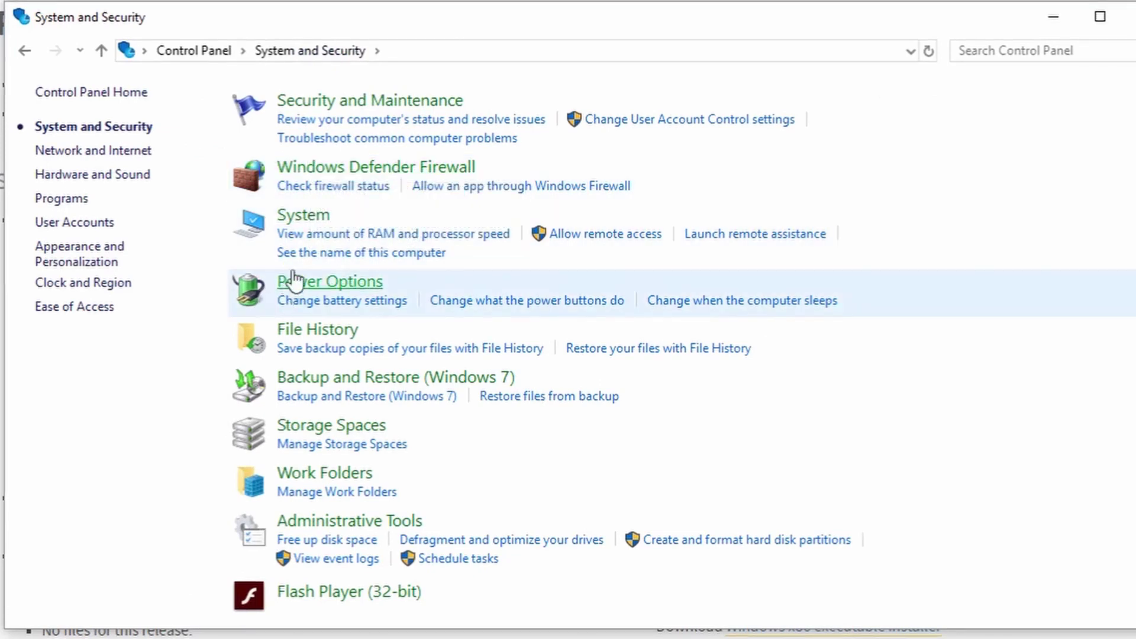
left_click(304, 216)
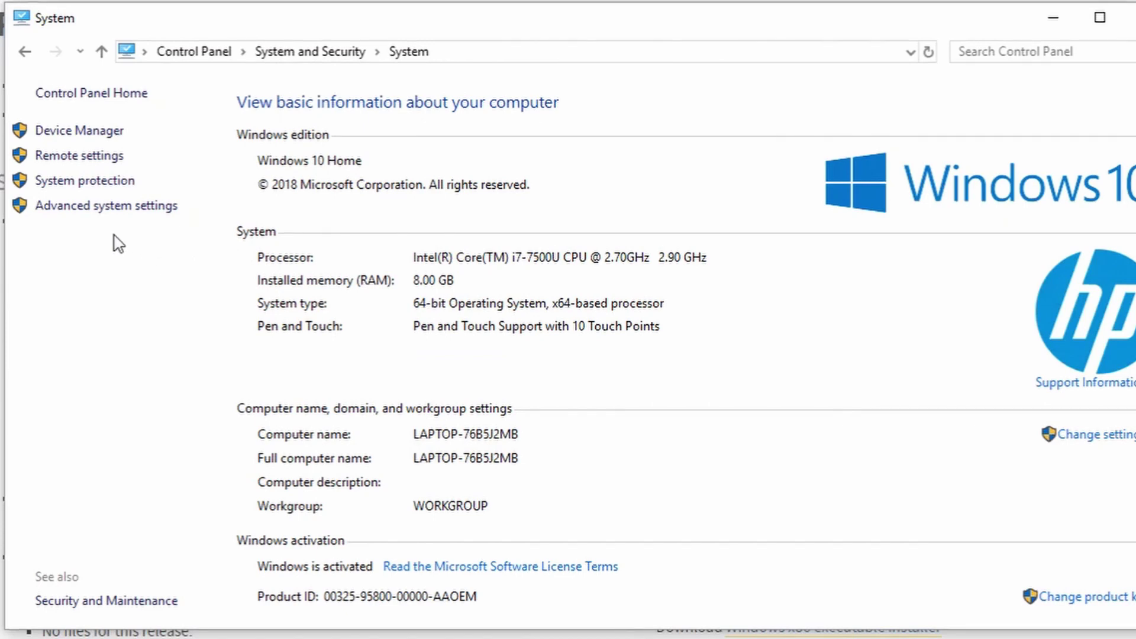
left_click(103, 208)
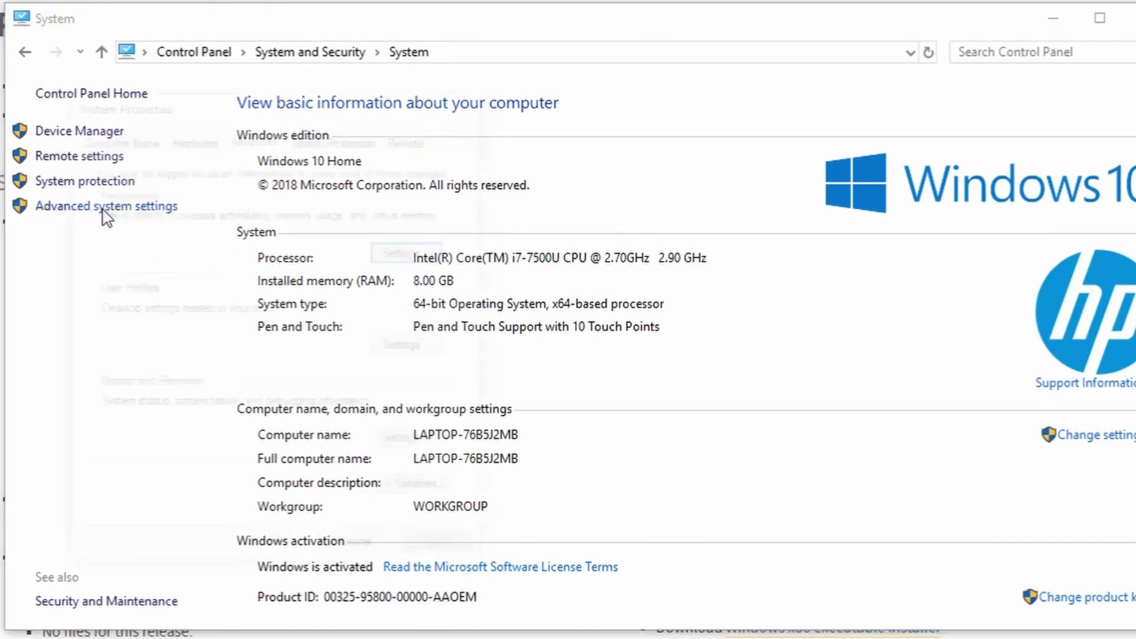
left_click_drag(198, 108, 477, 91)
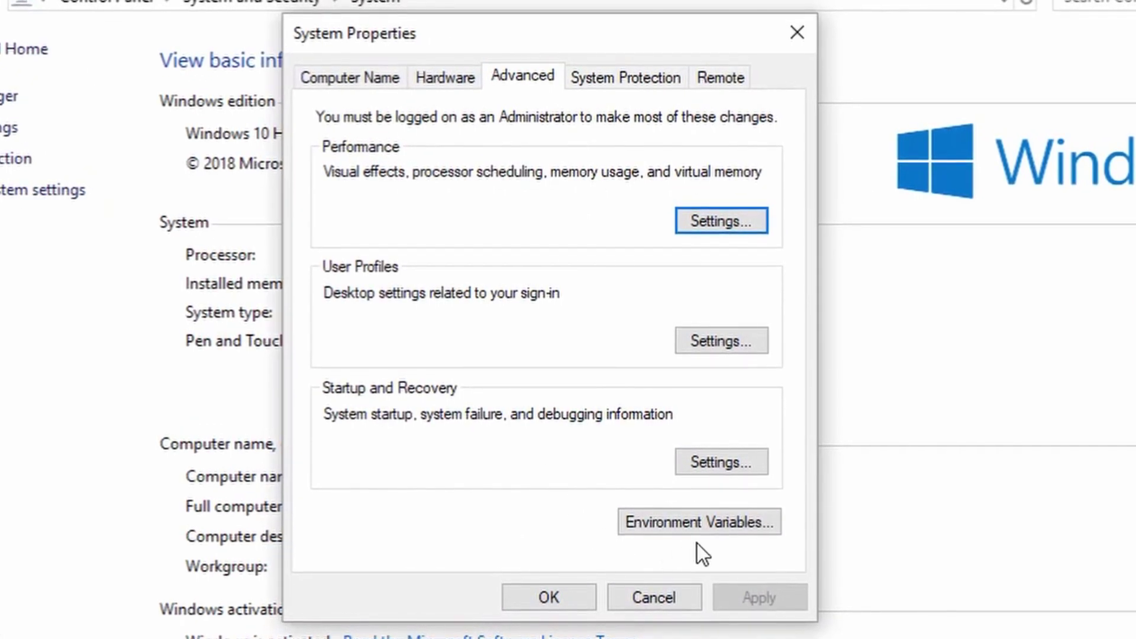
left_click(709, 529)
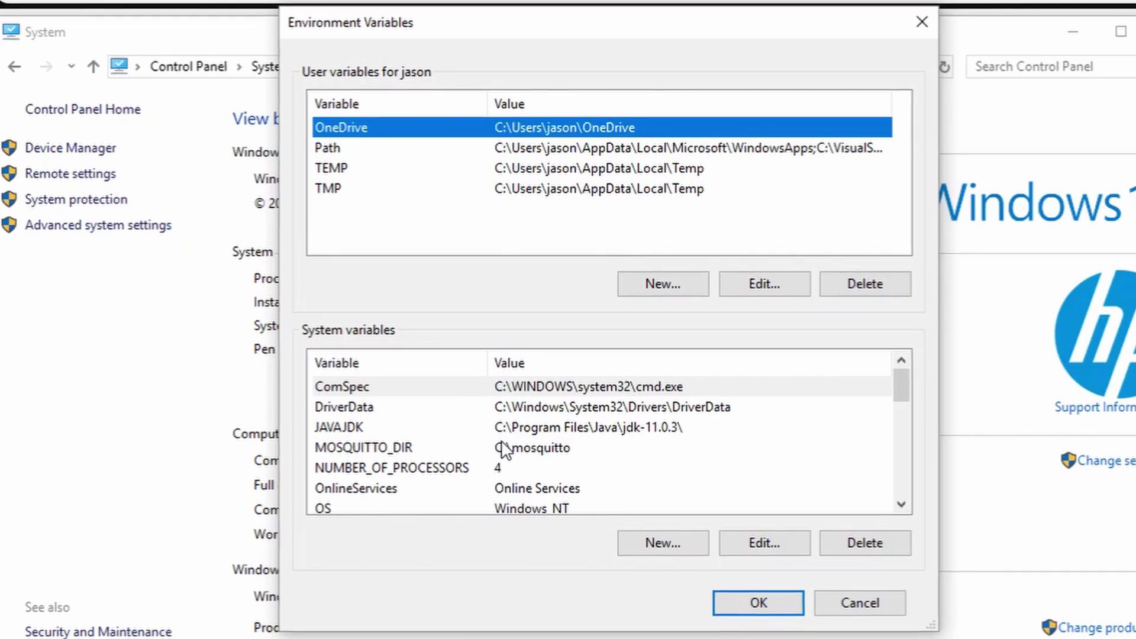
Step: Open the PYTHON3_HOME system variable for editing and examine its variable name and value
scroll(503, 452, "down", 2)
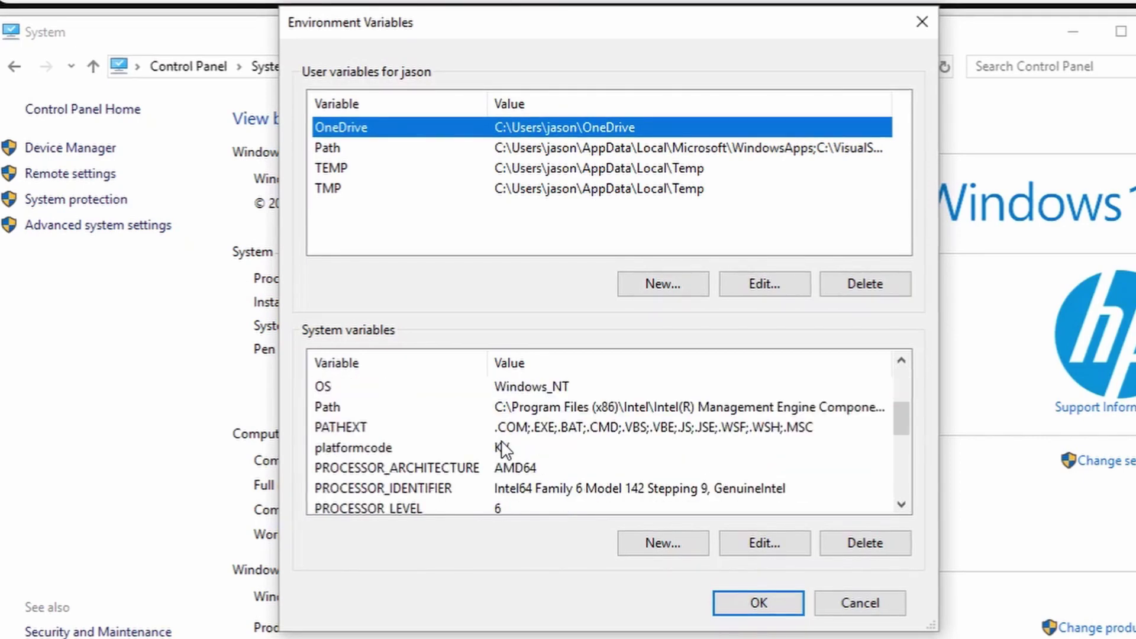
scroll(503, 450, "down", 2)
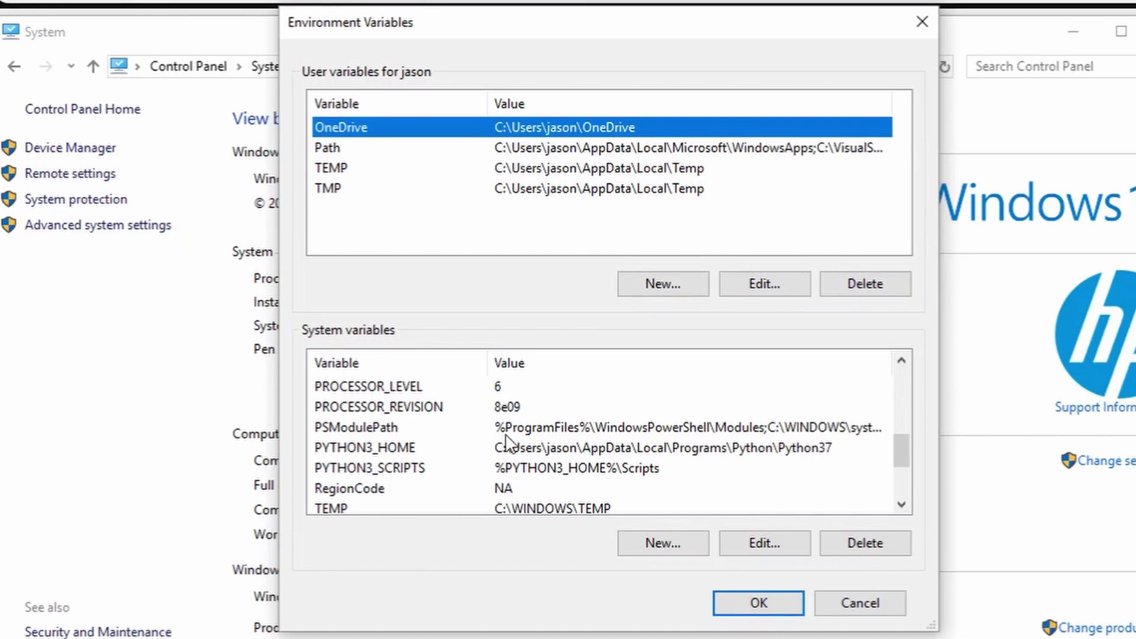
left_click(398, 453)
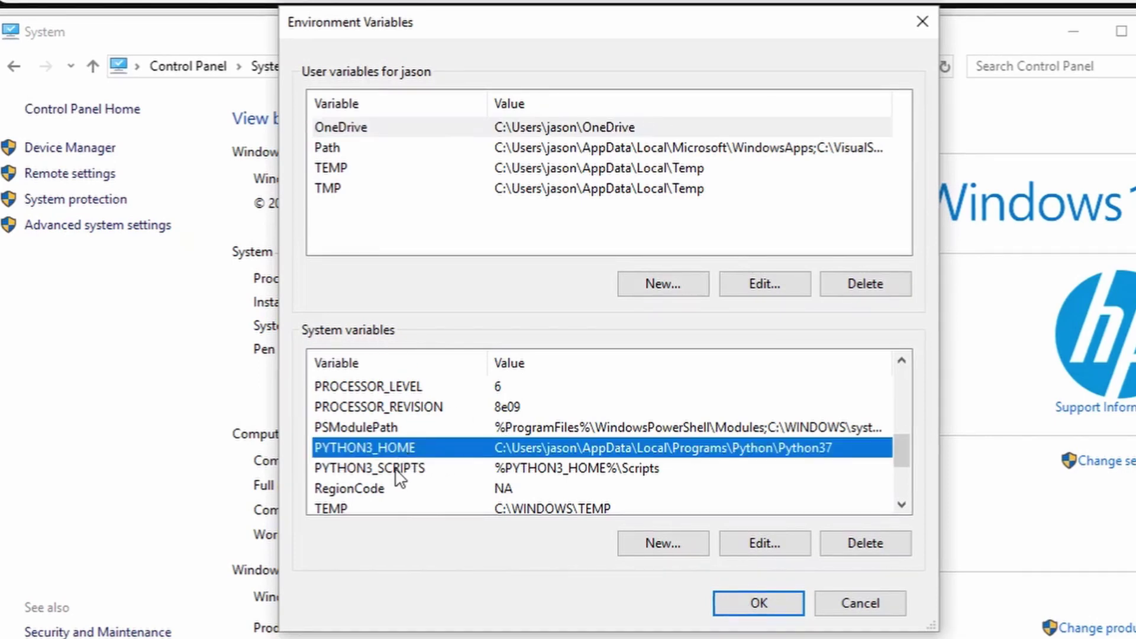
left_click(398, 470)
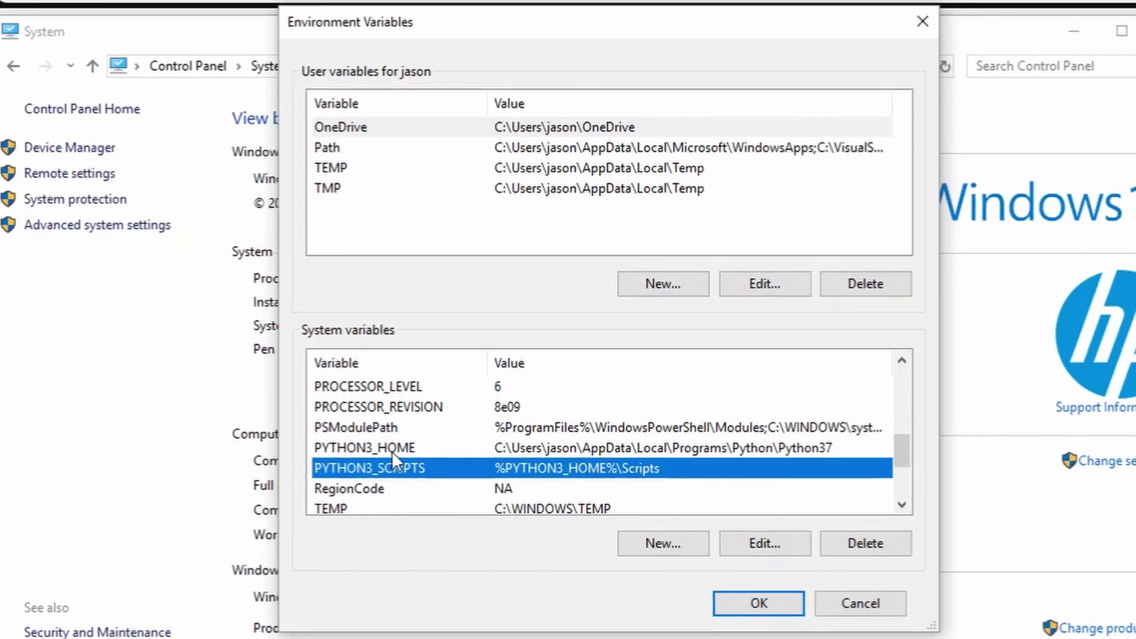
left_click(392, 450)
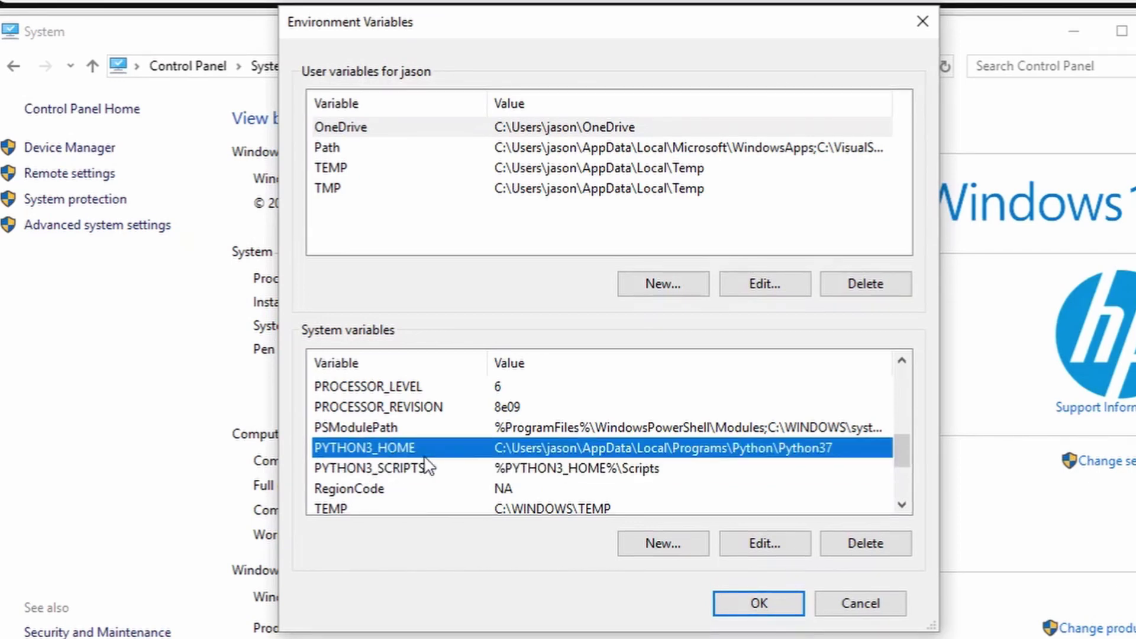
left_click(757, 545)
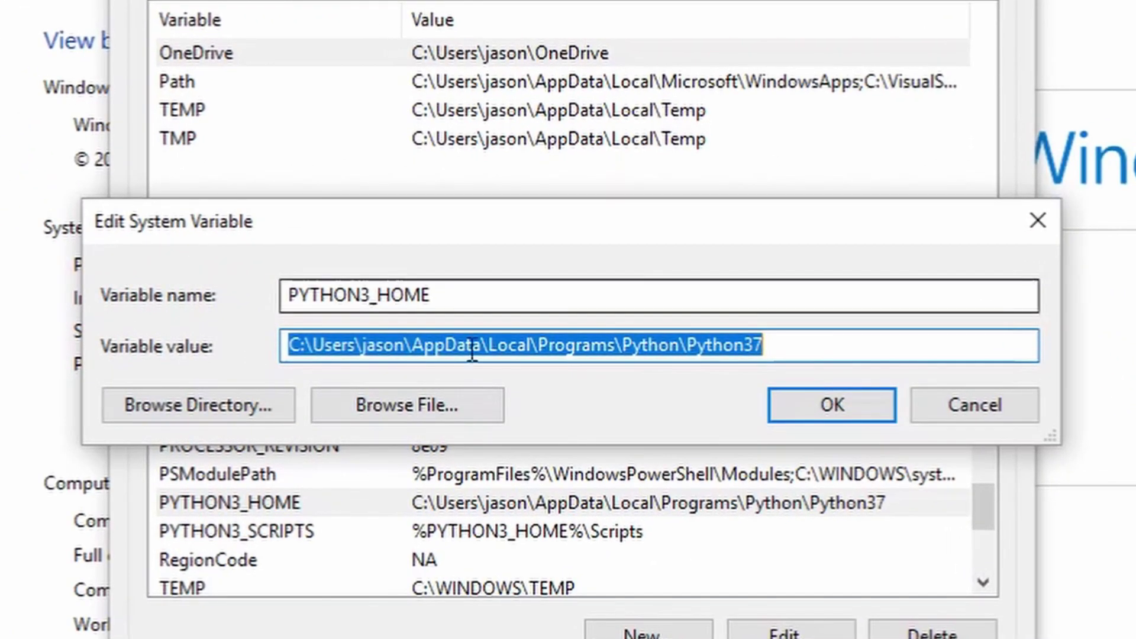
left_click(500, 300)
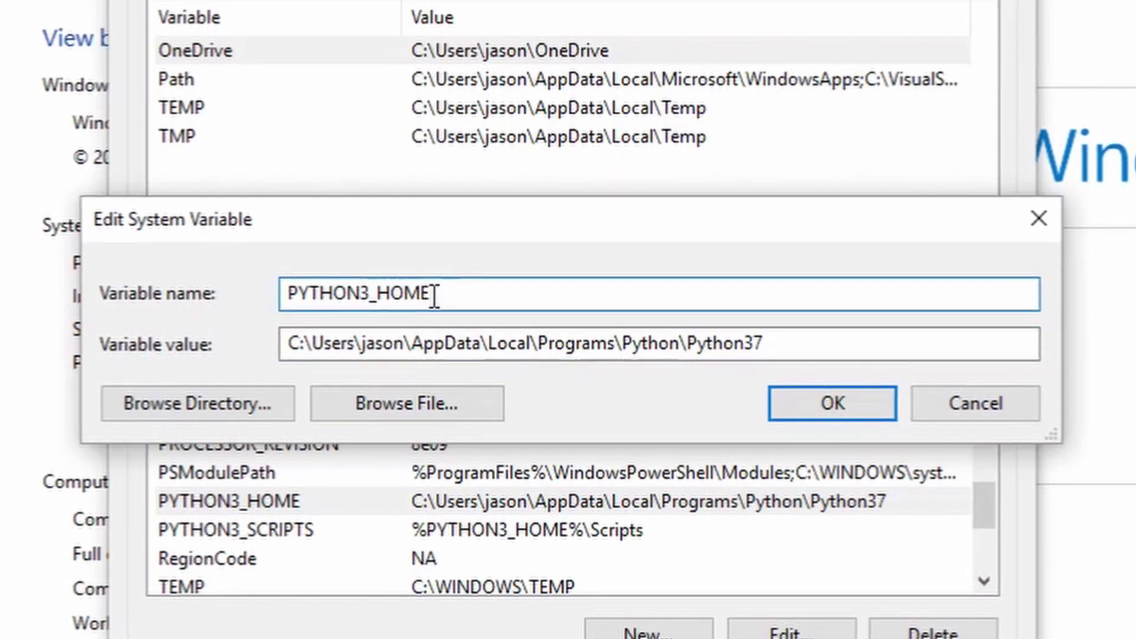
left_click_drag(289, 344, 768, 328)
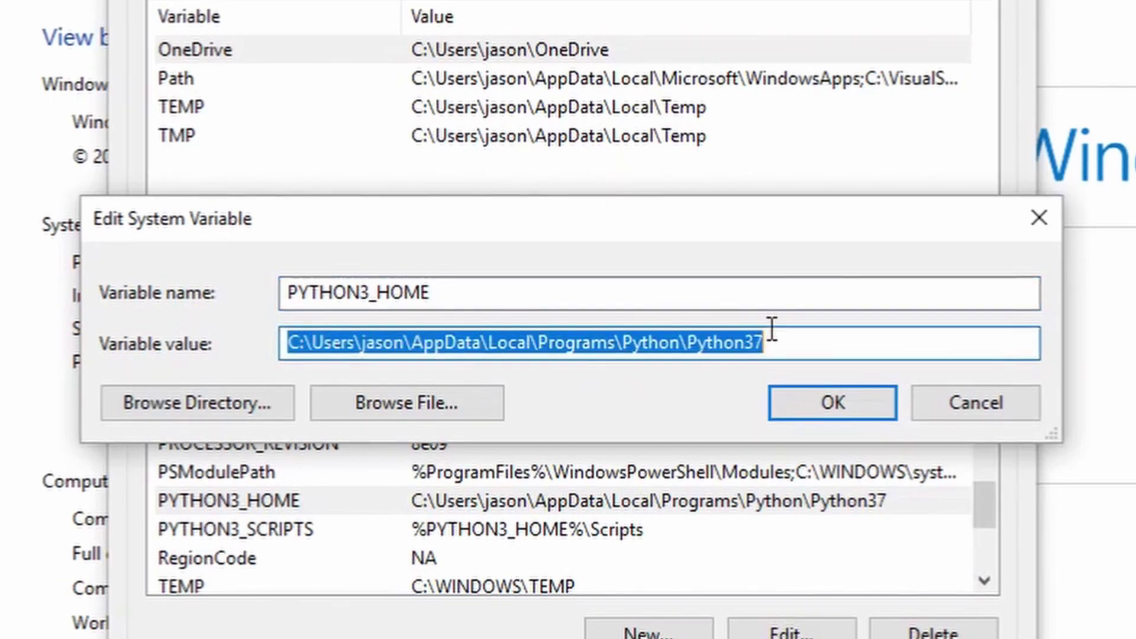
left_click(799, 337)
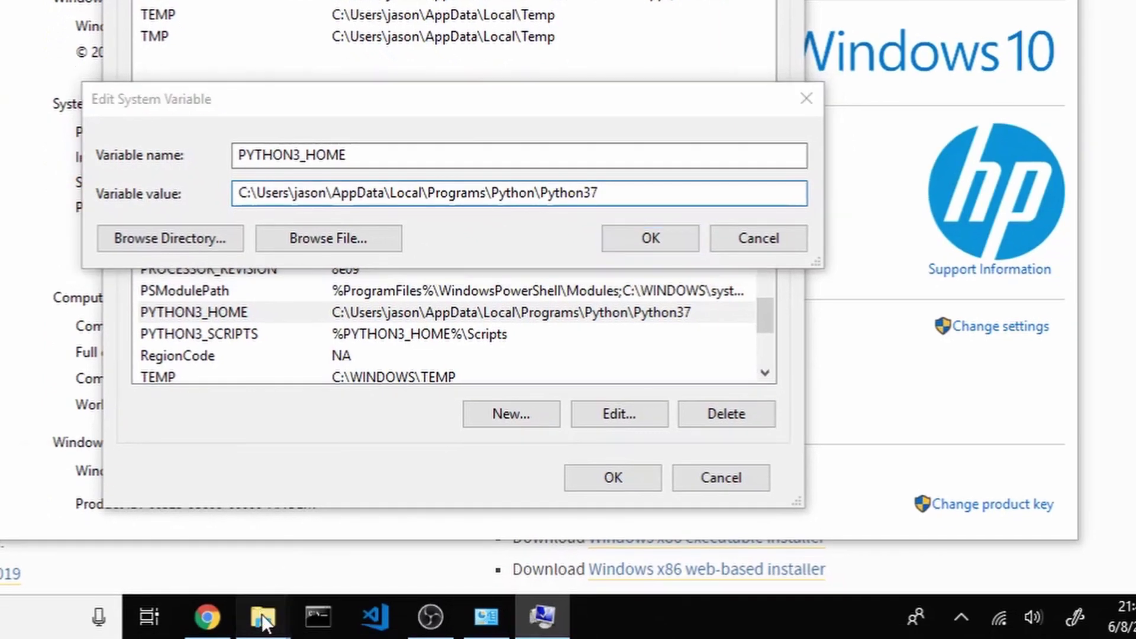
Step: Check the full path of the Python37 folder in File Explorer, minimize it, and accept the PYTHON3_HOME variable
mouse_move(267, 630)
left_click(336, 541)
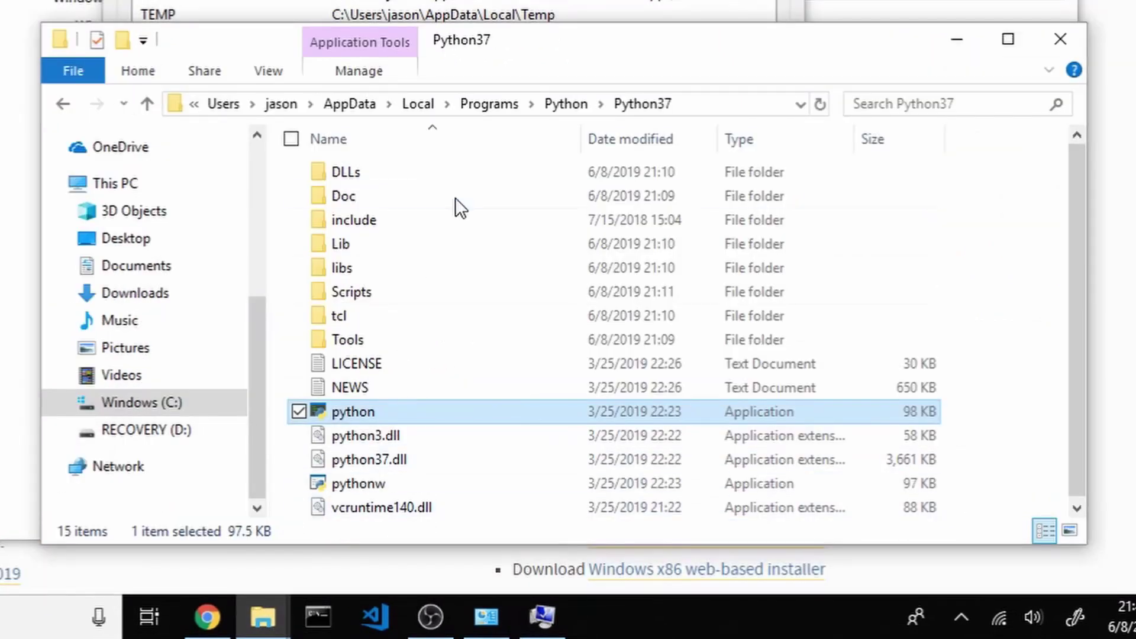
left_click(687, 105)
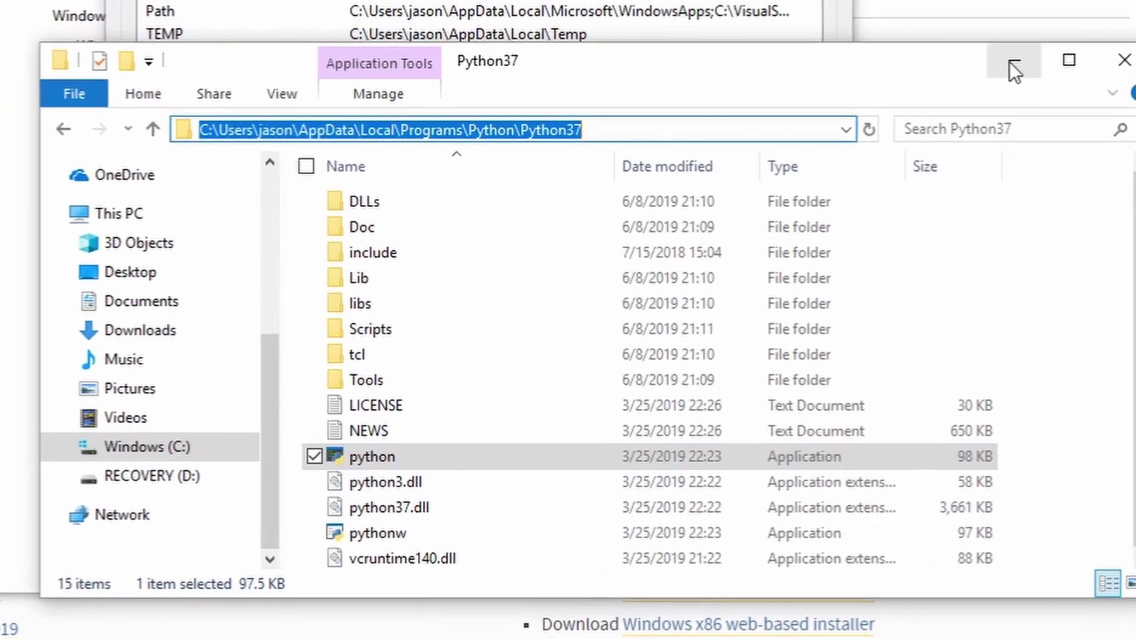
left_click(957, 39)
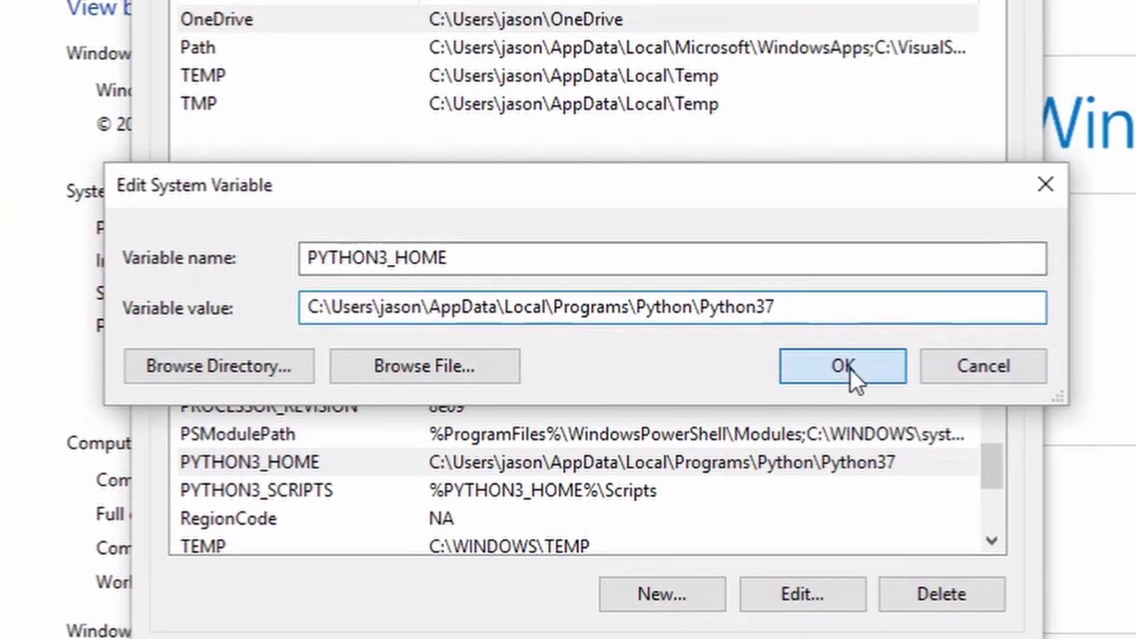
left_click(847, 402)
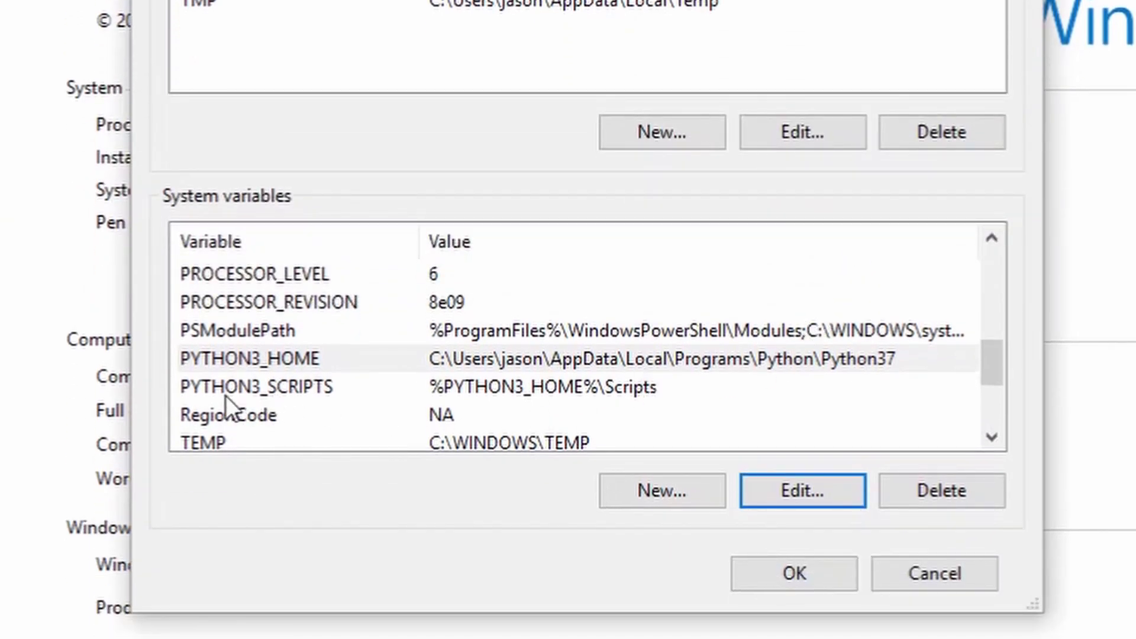
Step: Open the PYTHON3_SCRIPTS system variable for editing and examine its name, the %PYTHON3_HOME% reference and the Scripts subfolder
left_click(467, 387)
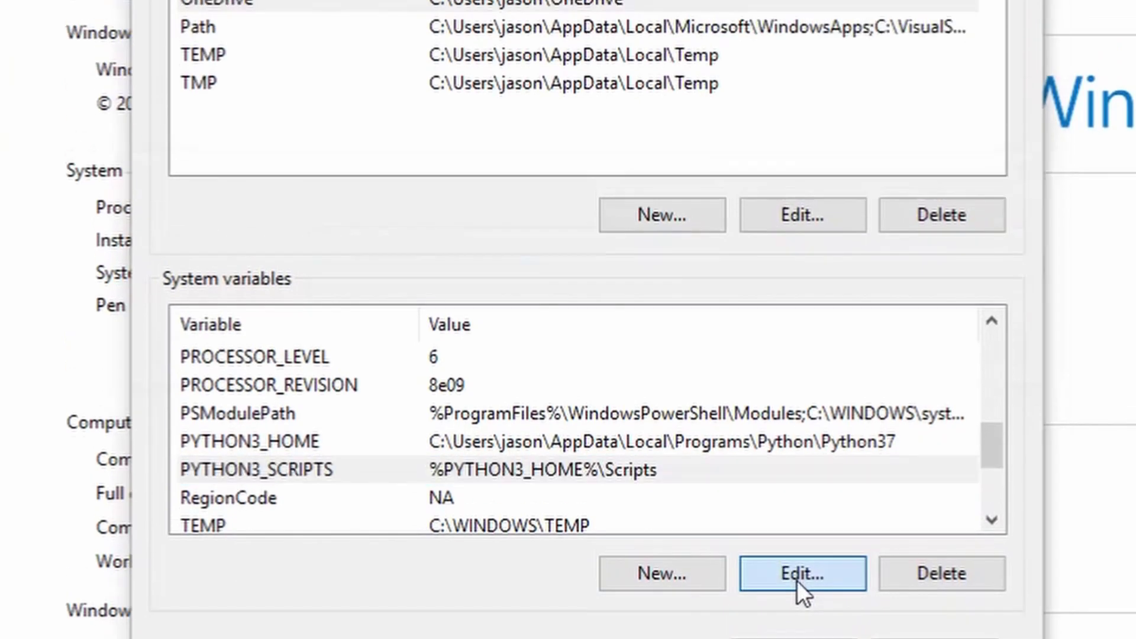
left_click(797, 498)
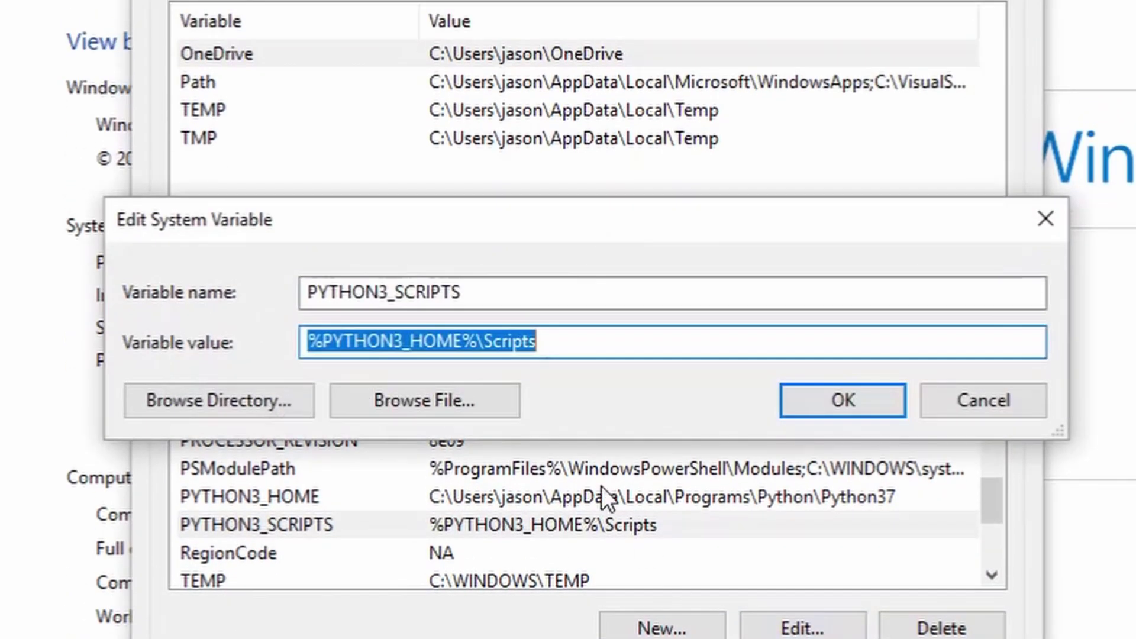
left_click(503, 305)
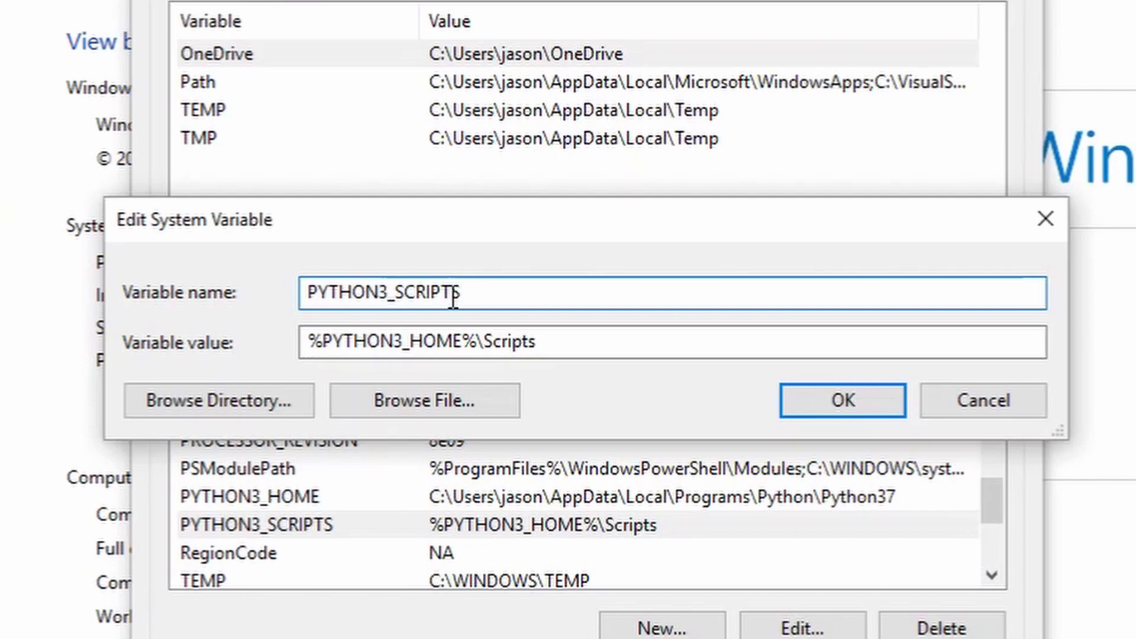
left_click_drag(307, 342, 477, 343)
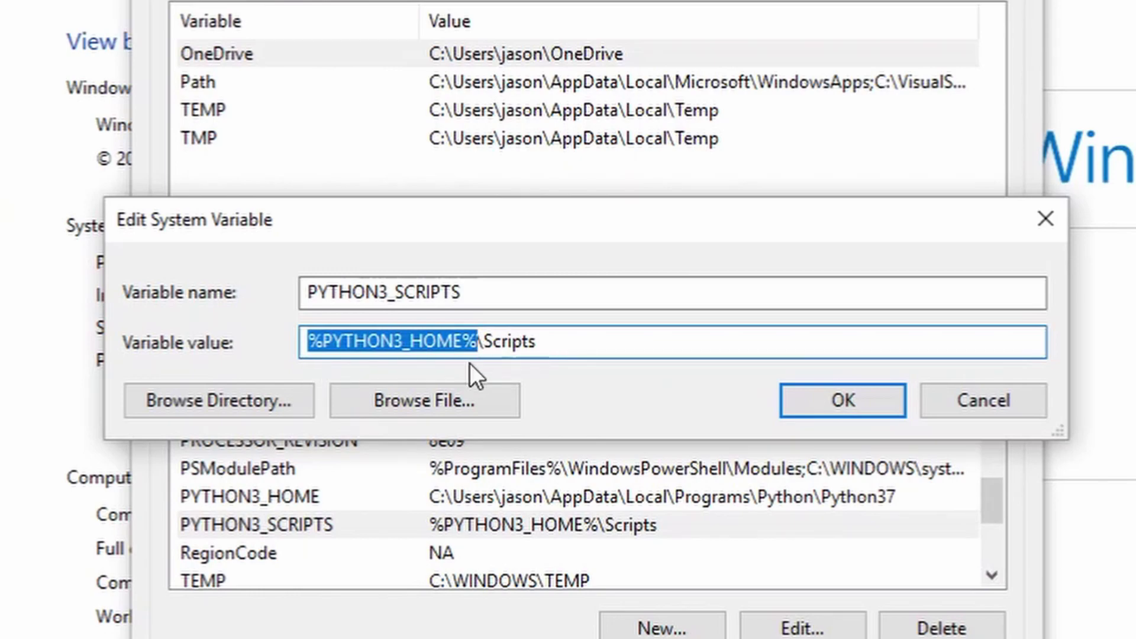
left_click_drag(536, 342, 494, 352)
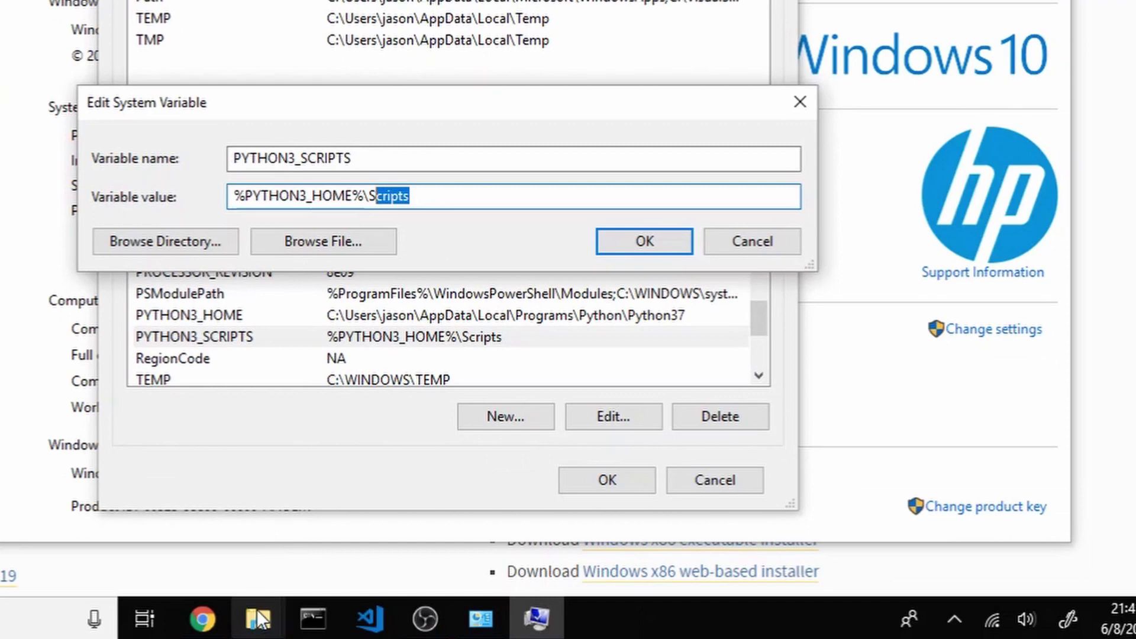
Step: Check the Scripts folder inside Python37 in File Explorer, minimize it, and accept the PYTHON3_SCRIPTS variable
left_click(252, 617)
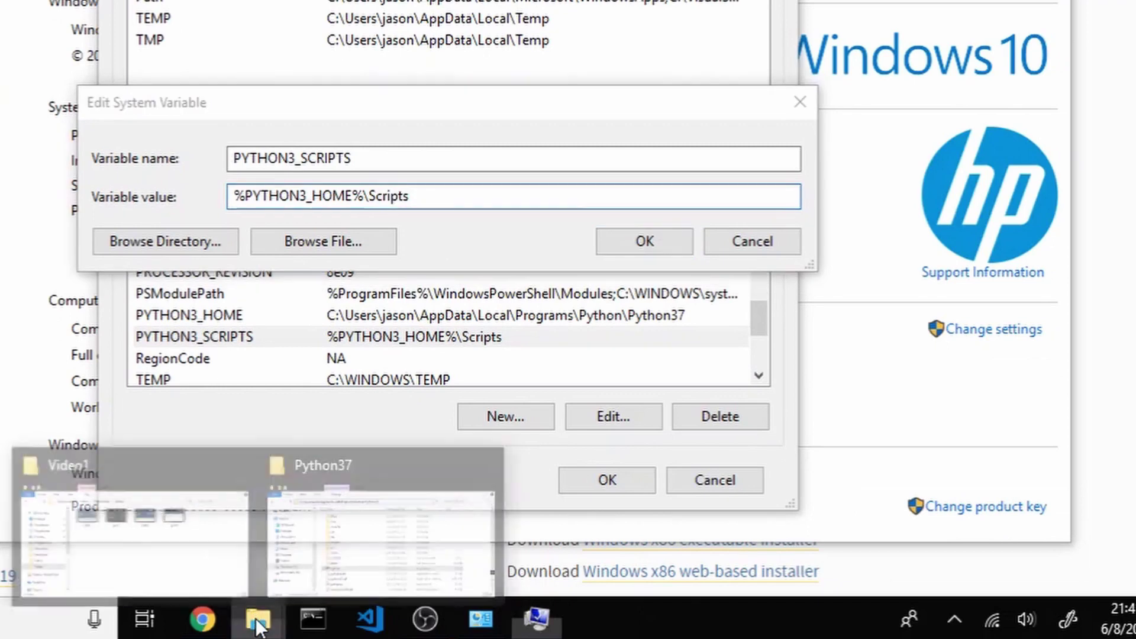
left_click(341, 541)
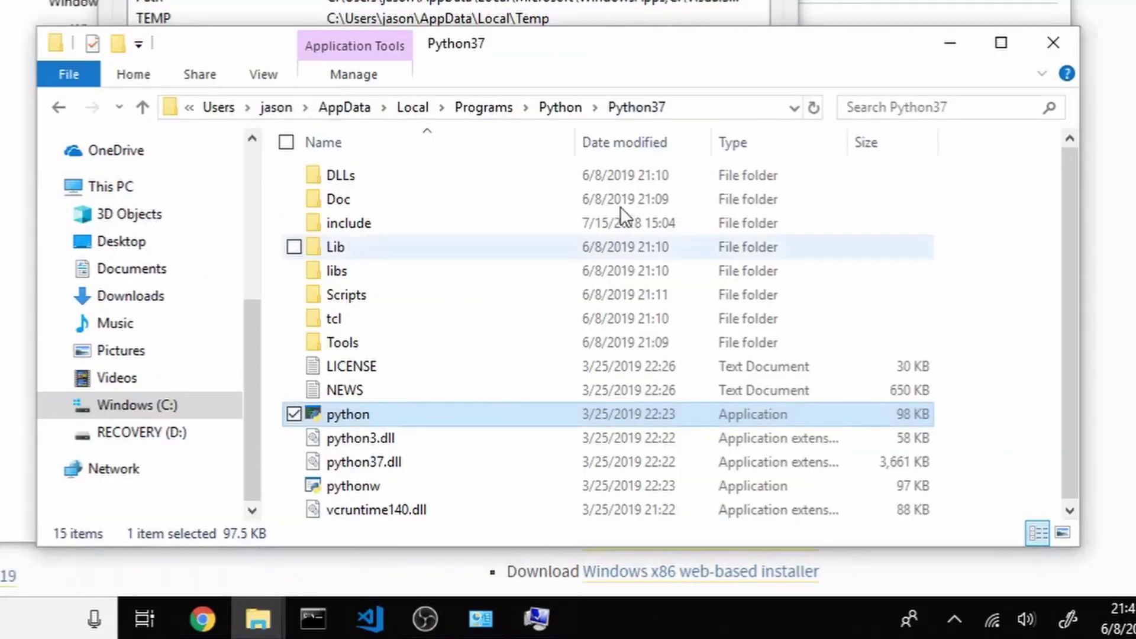
left_click(695, 109)
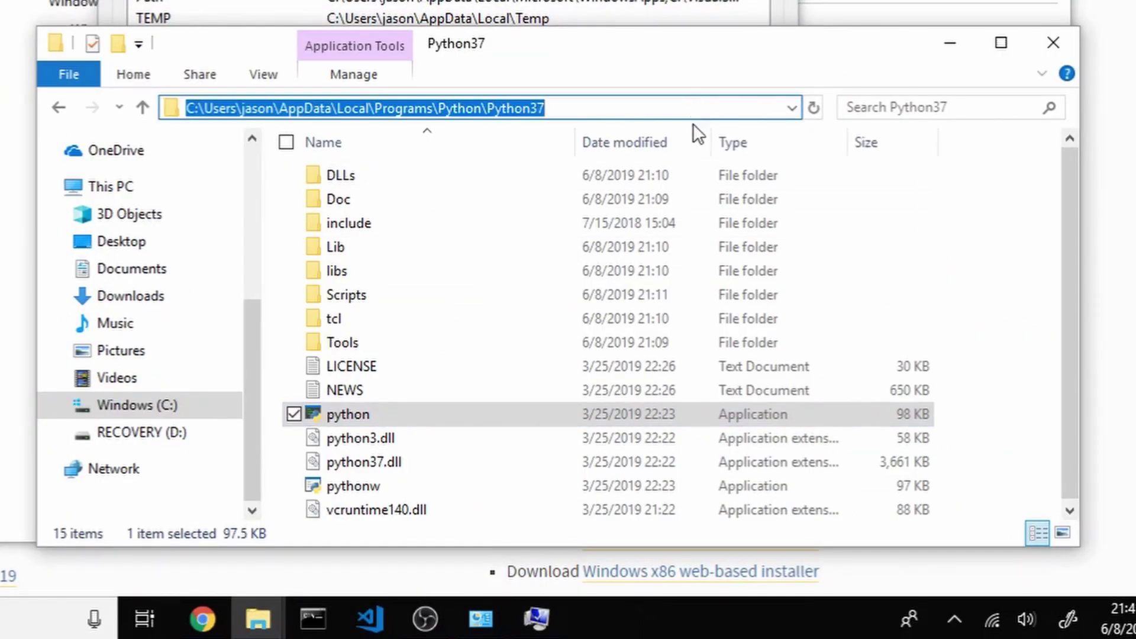
double_click(428, 301)
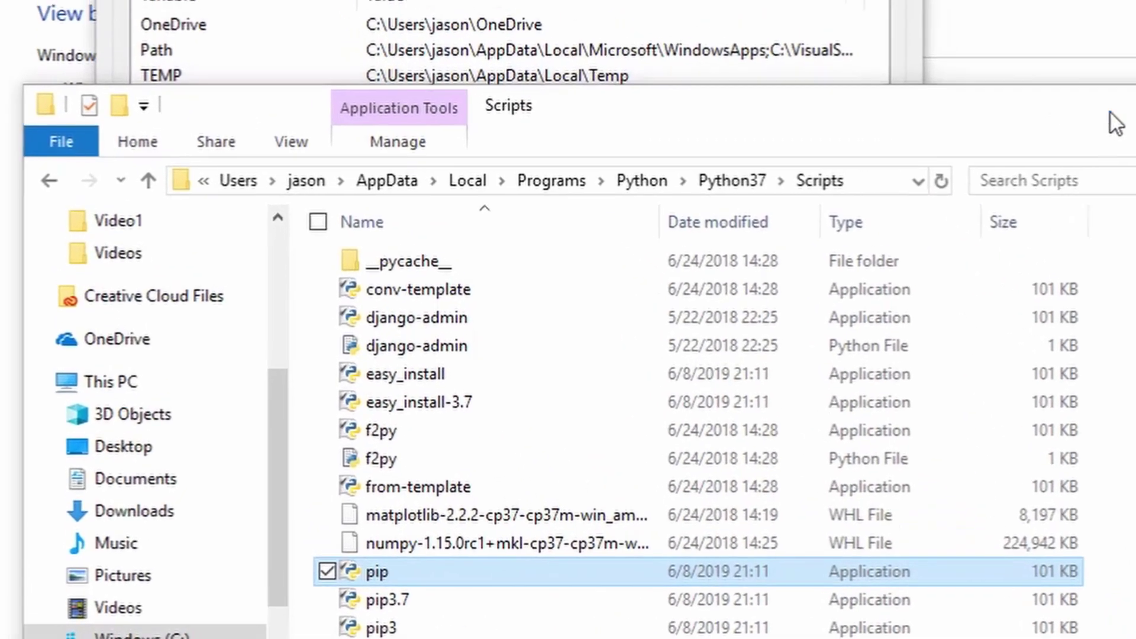
left_click(1110, 114)
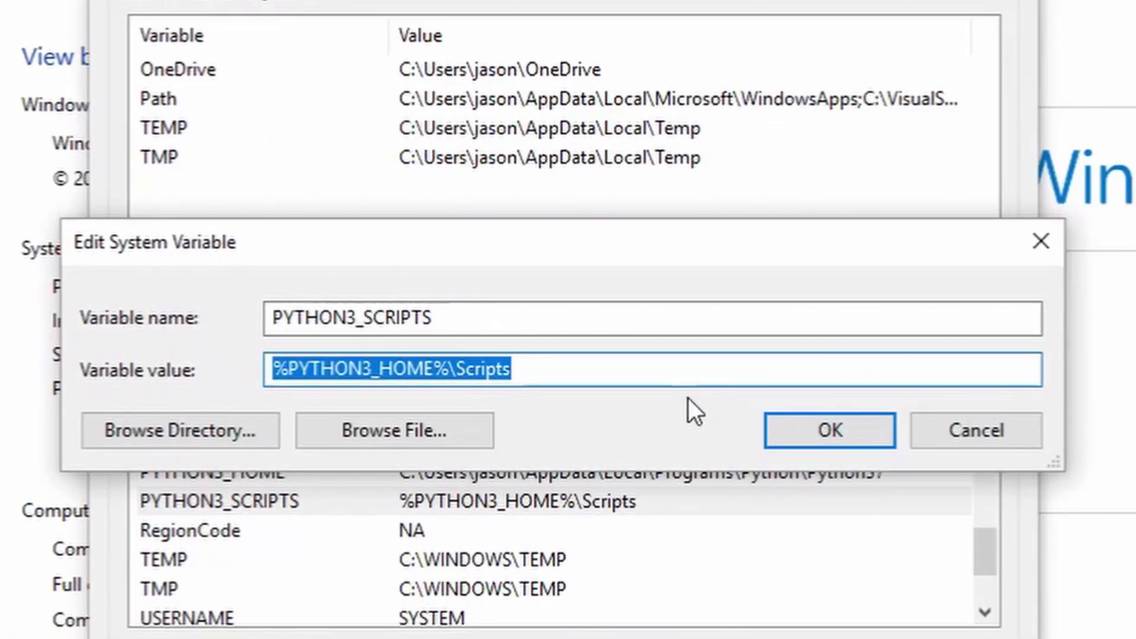
left_click(833, 434)
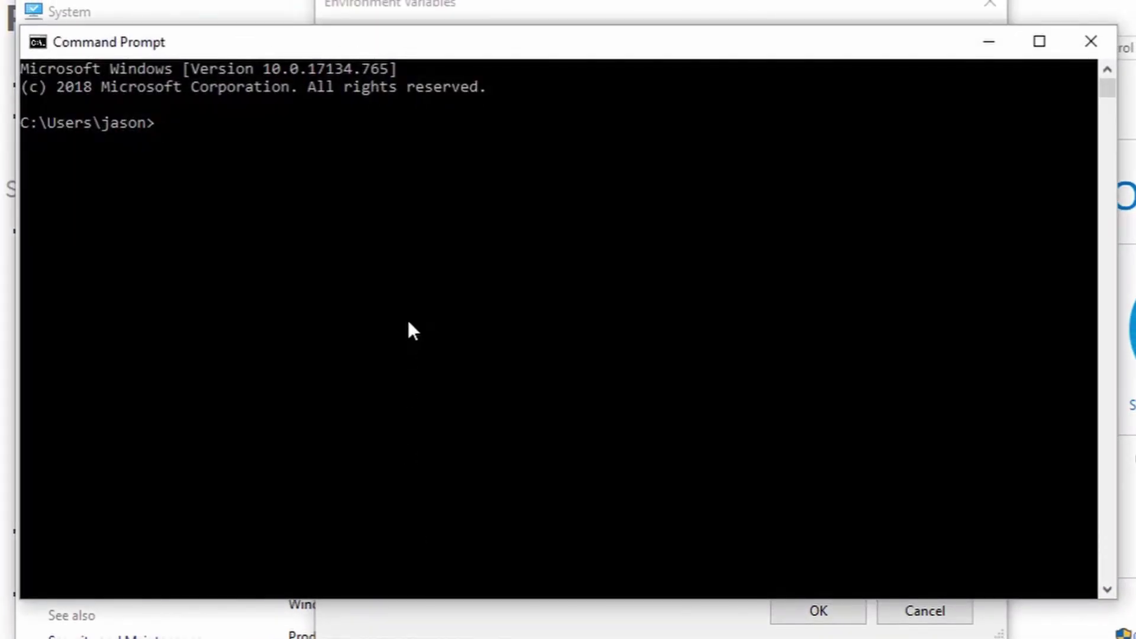
Step: Start the Python interpreter in Command Prompt with the python command, and return to the Environment Variables dialog
type("python")
key("Return")
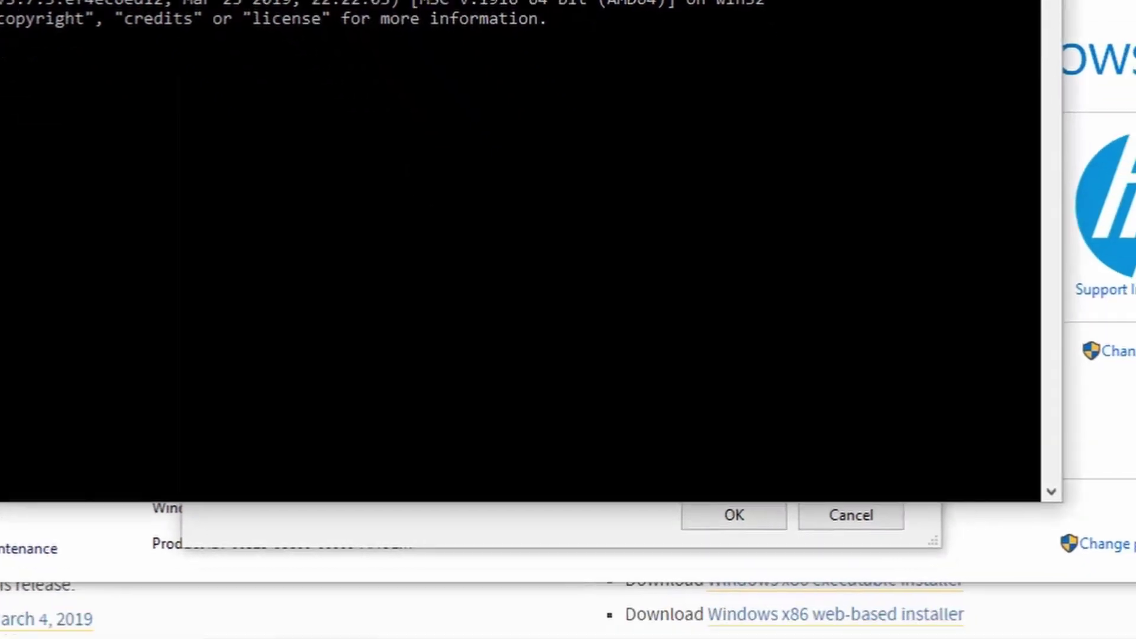
left_click(335, 2)
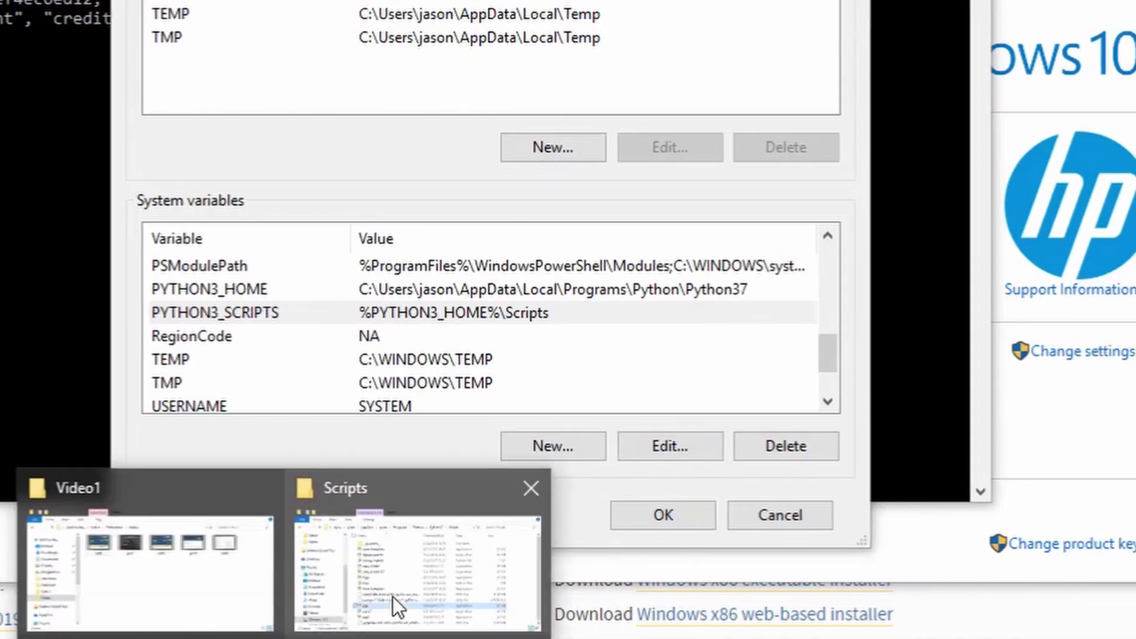
Step: Go from the Scripts folder to its parent Python37 folder in File Explorer and launch the python application
left_click(458, 595)
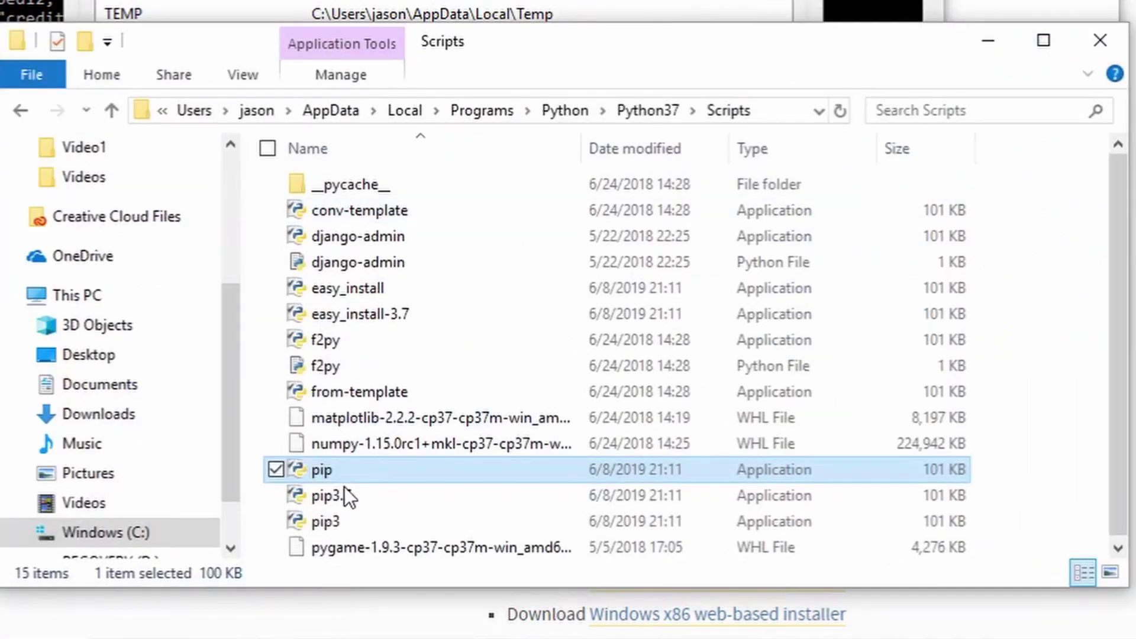
left_click(646, 108)
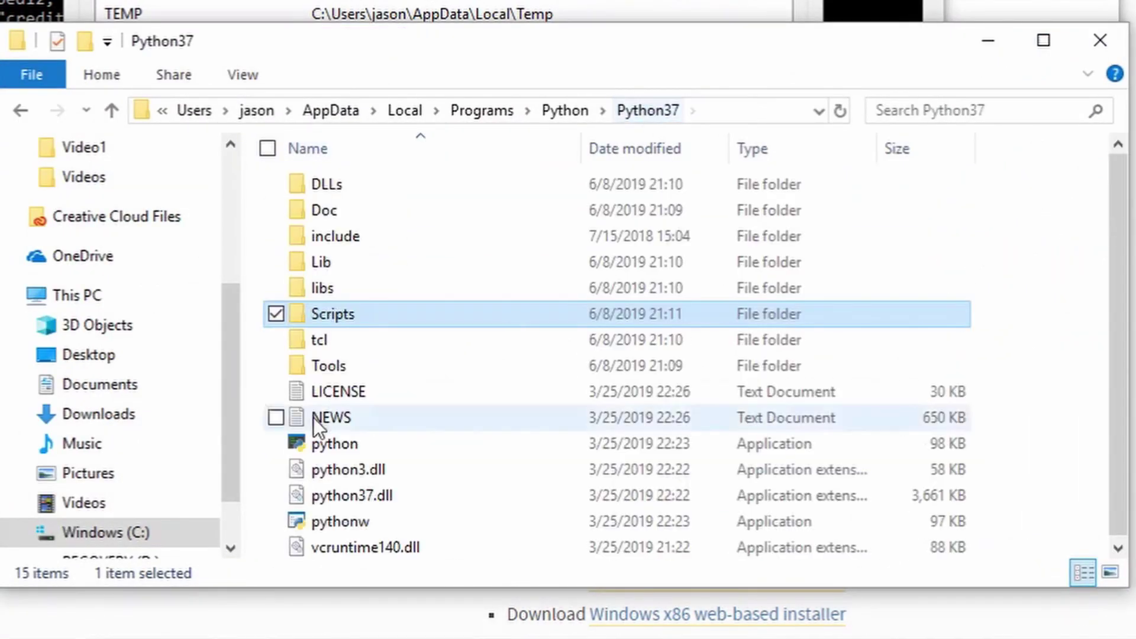
double_click(434, 450)
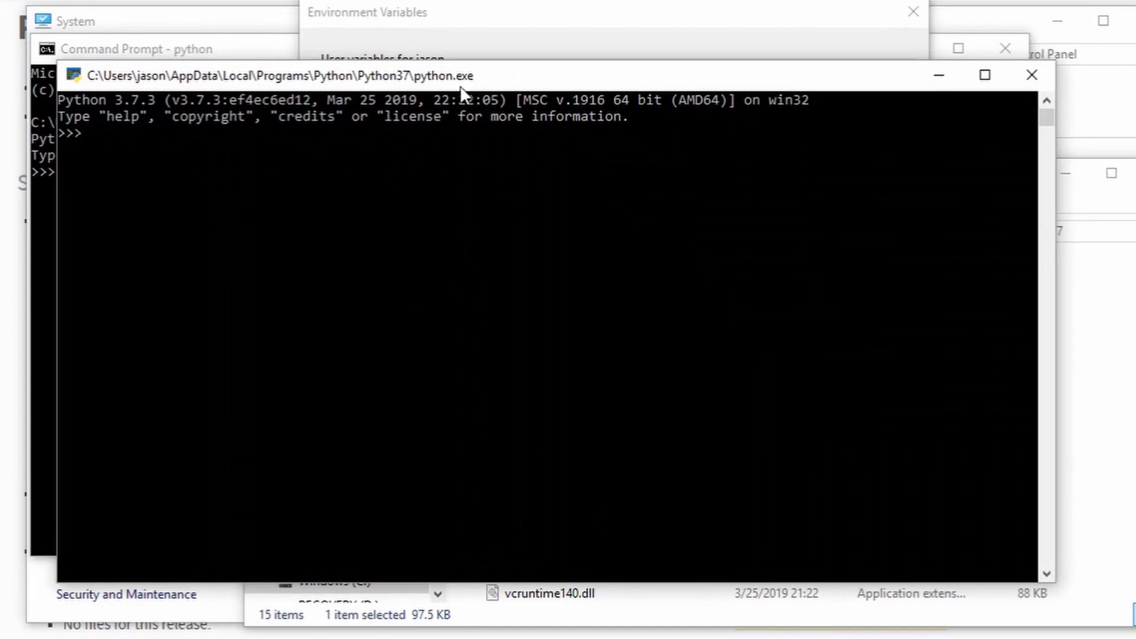
Step: Arrange the python.exe window below the Command Prompt output so both interpreter banners can be compared
left_click_drag(470, 77, 747, 121)
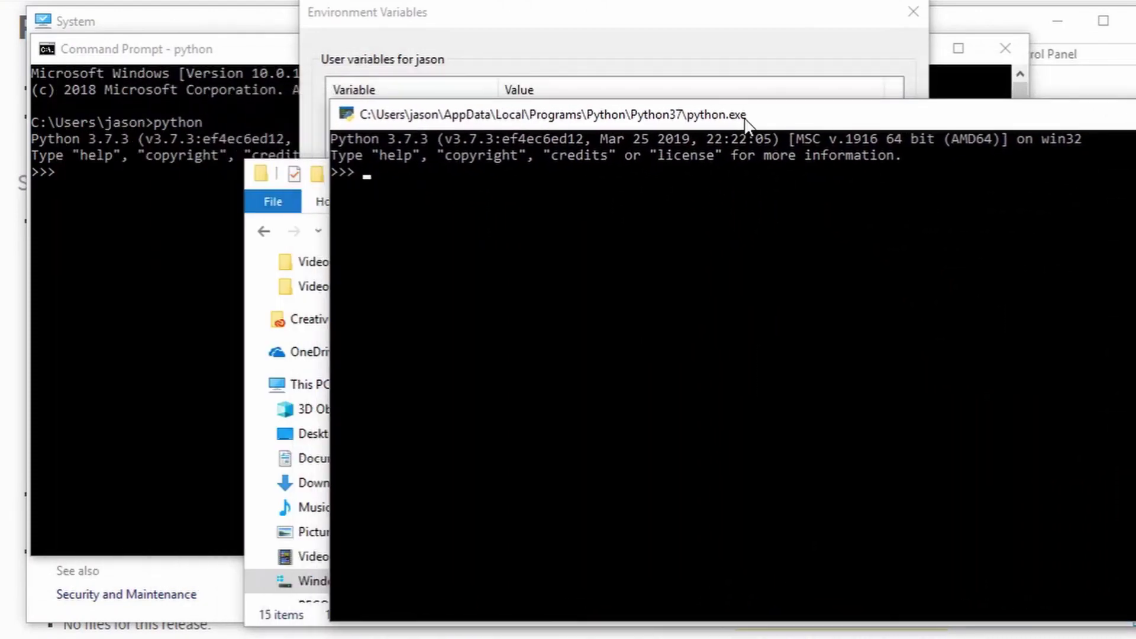
left_click(140, 235)
left_click(1132, 364)
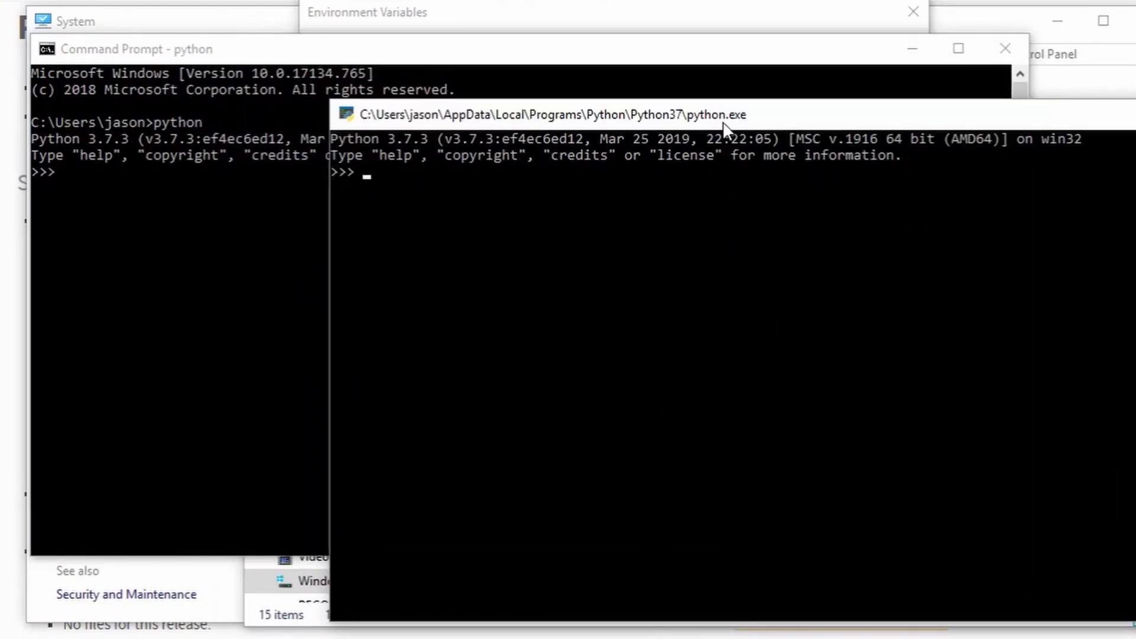
left_click_drag(725, 119, 692, 261)
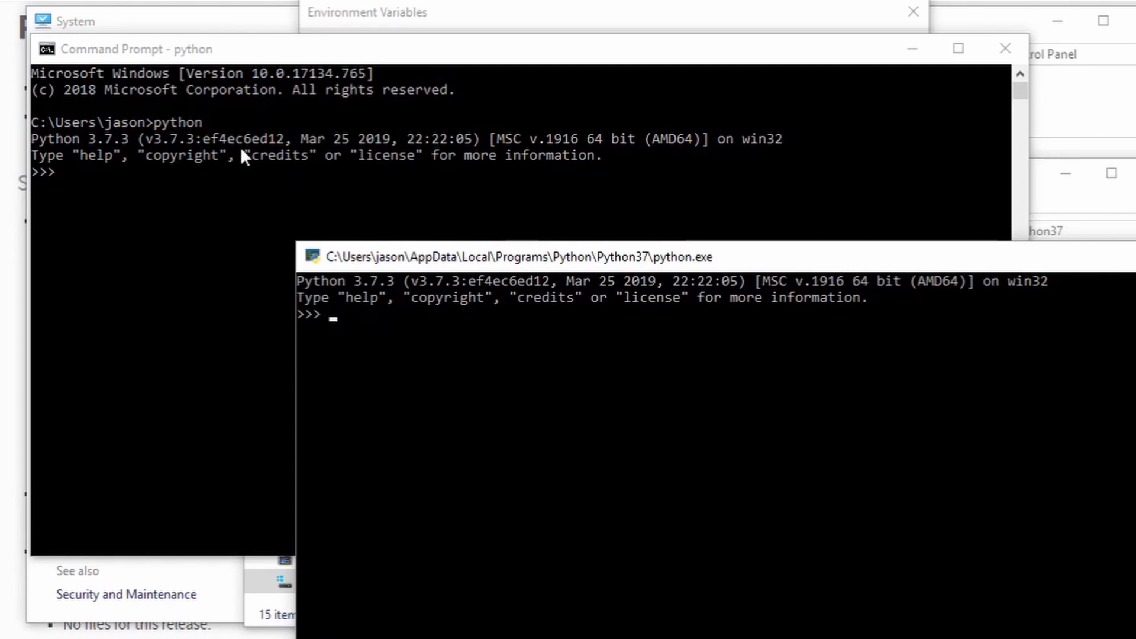
Step: Return to the Environment Variables dialog, examine the name and value fields of a new system variable, and cancel it
left_click(337, 9)
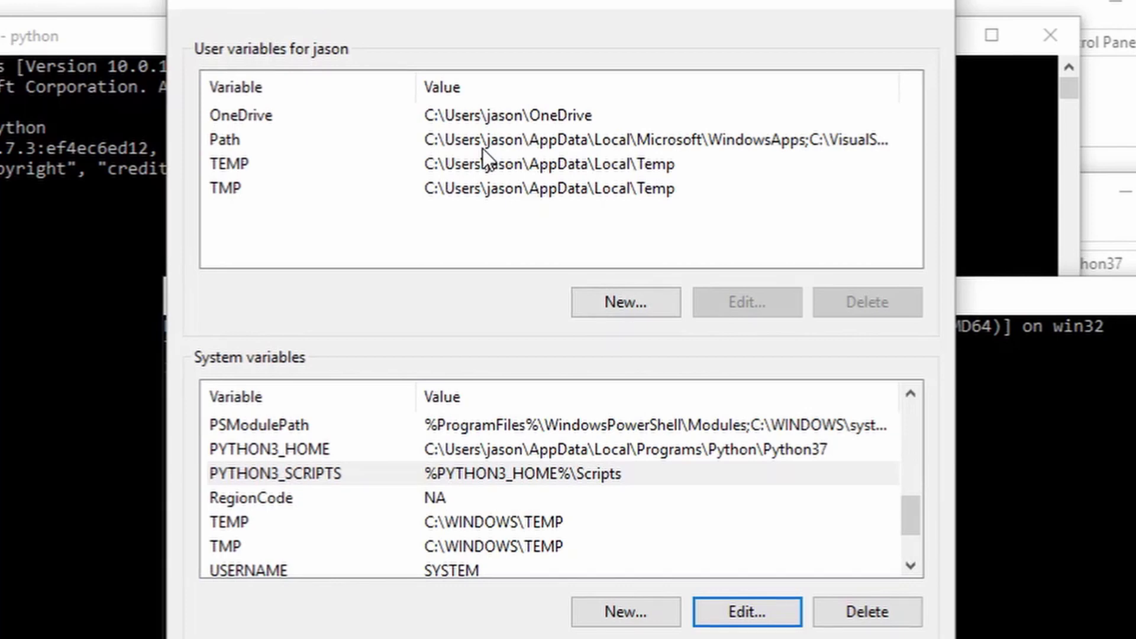
left_click(619, 612)
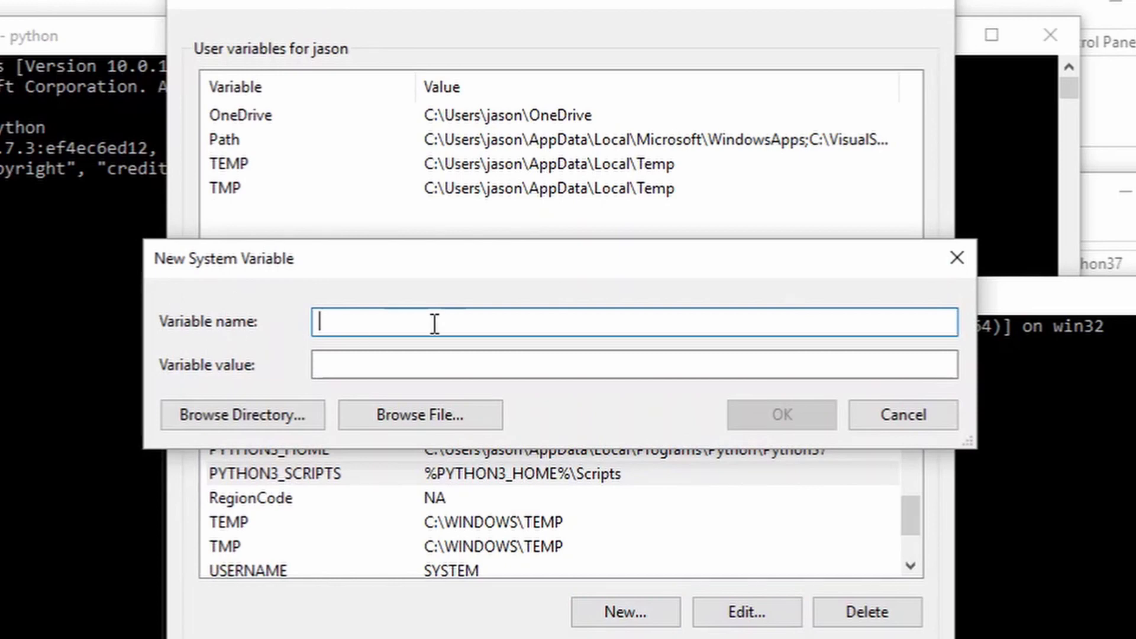
left_click_drag(428, 264, 426, 234)
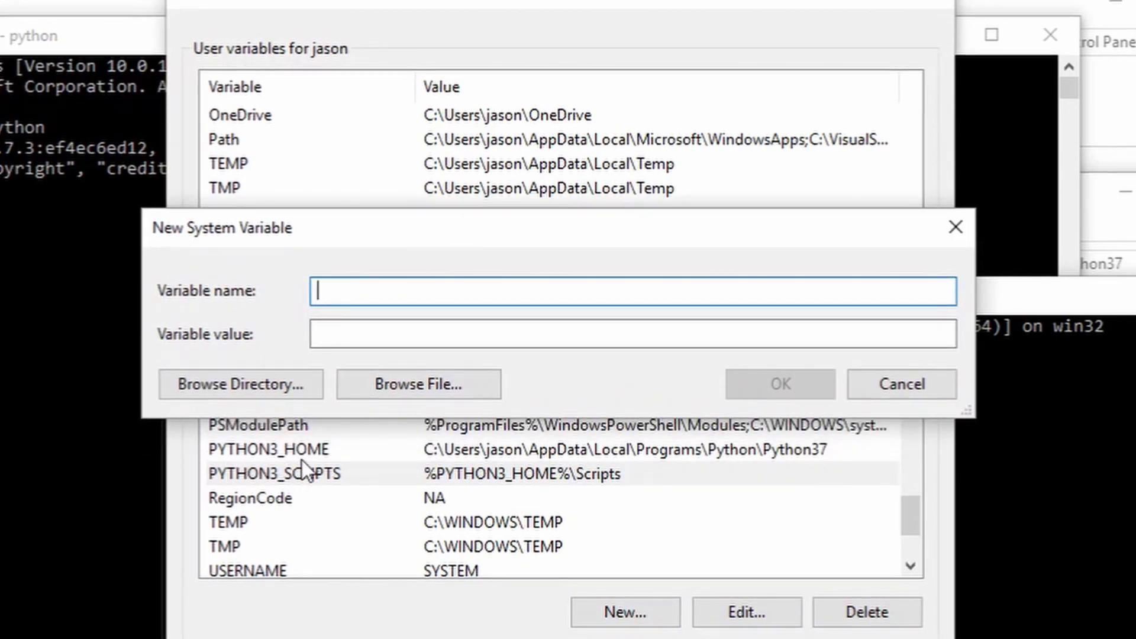
left_click(348, 335)
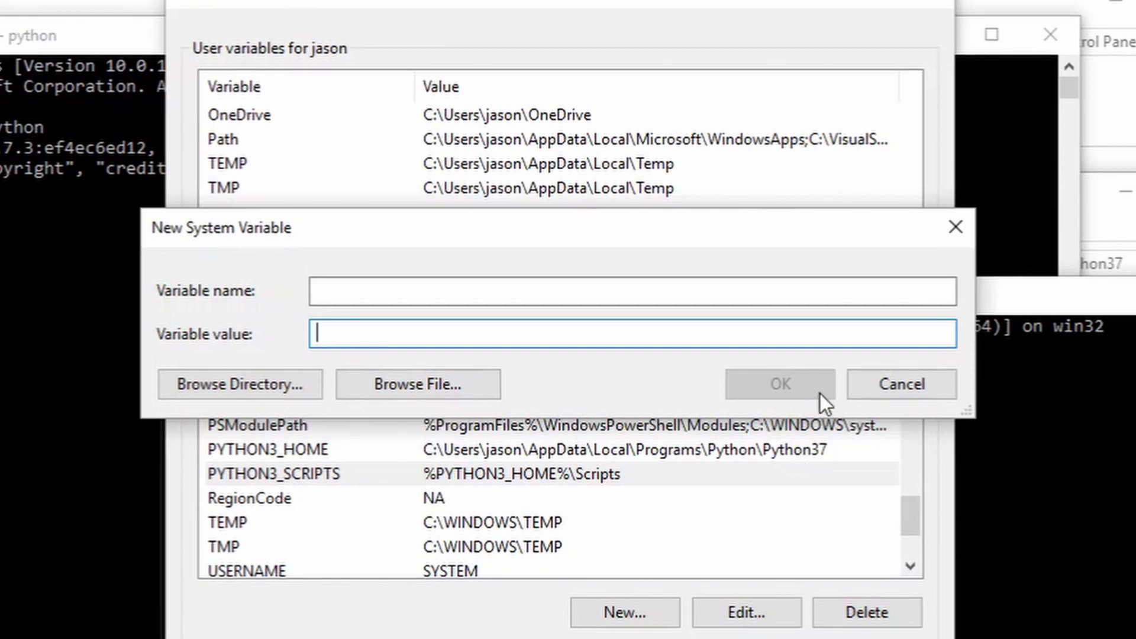
left_click(875, 399)
Step: Examine the %PYTHON3_HOME% reference in the PYTHON3_SCRIPTS system variable, cancel the edit, and switch to the Command Prompt Python session
left_click(536, 480)
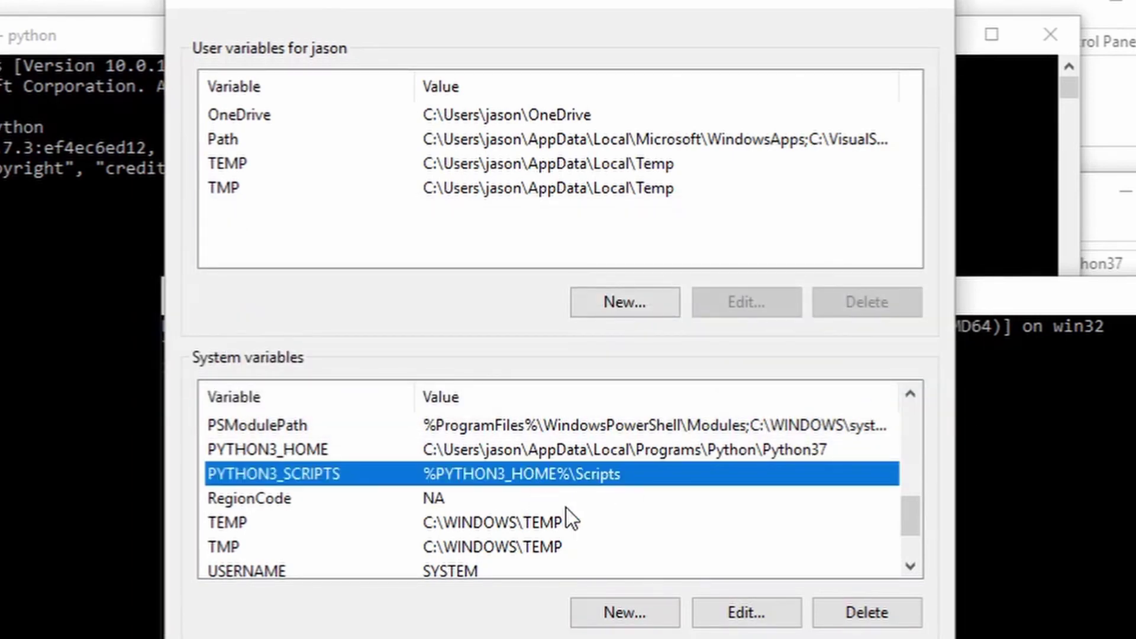
left_click(719, 614)
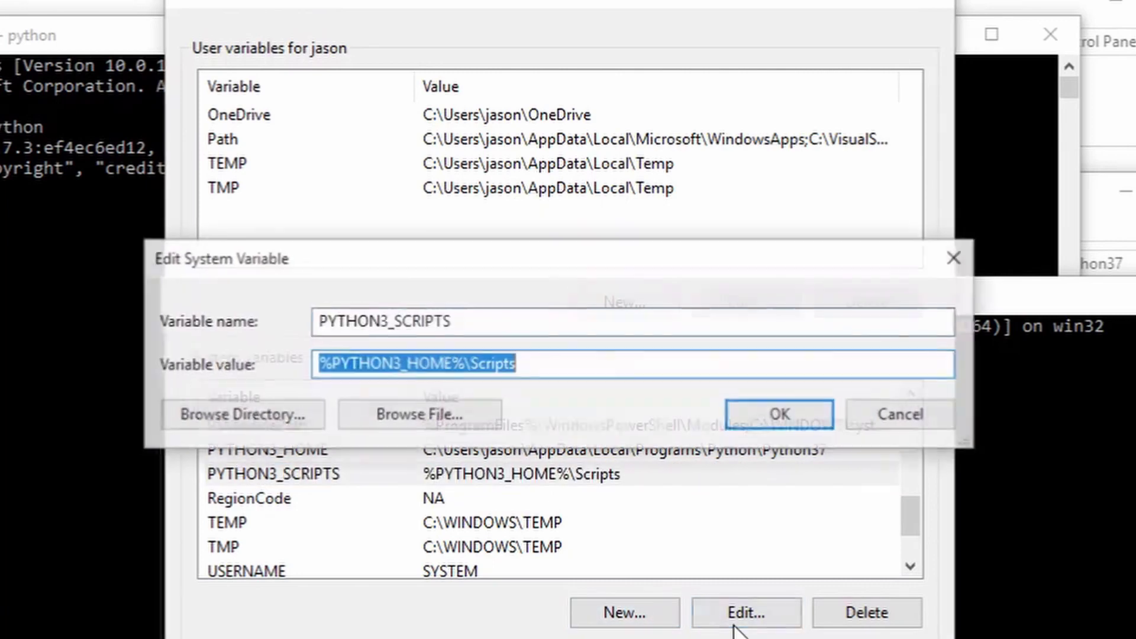
left_click_drag(467, 363, 376, 367)
left_click_drag(639, 272, 637, 245)
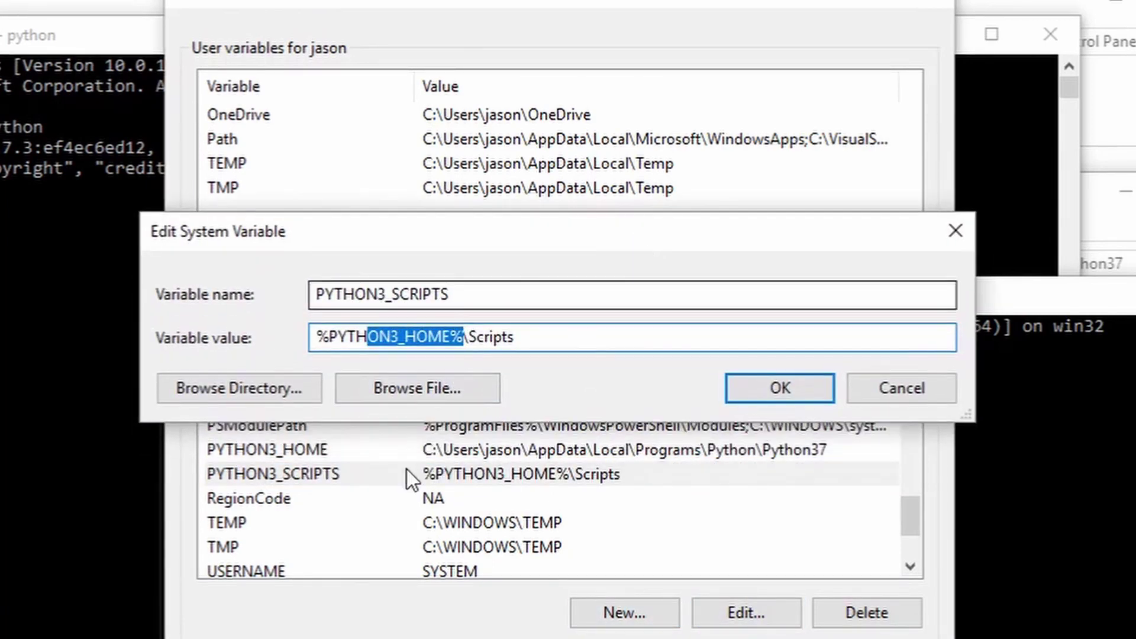
left_click(379, 337)
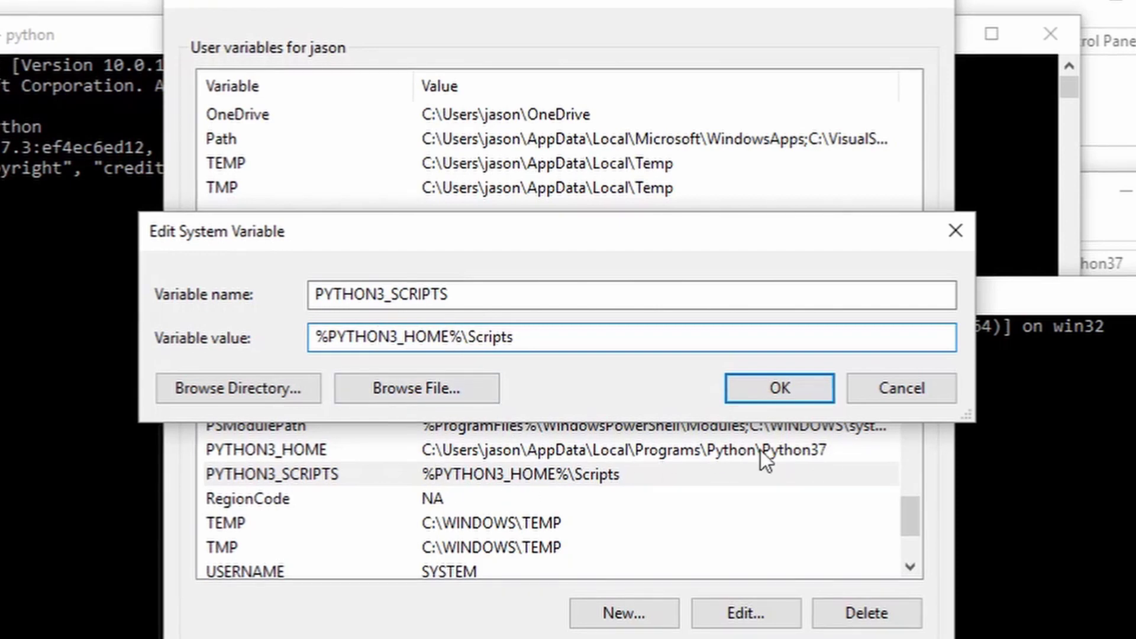
left_click(865, 394)
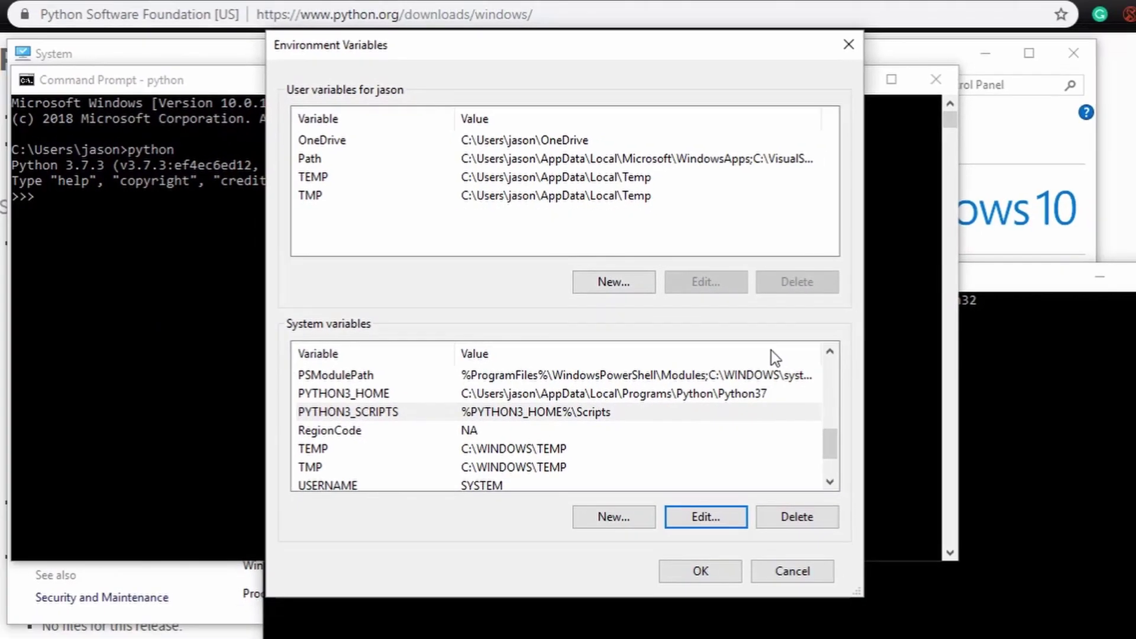
left_click(188, 369)
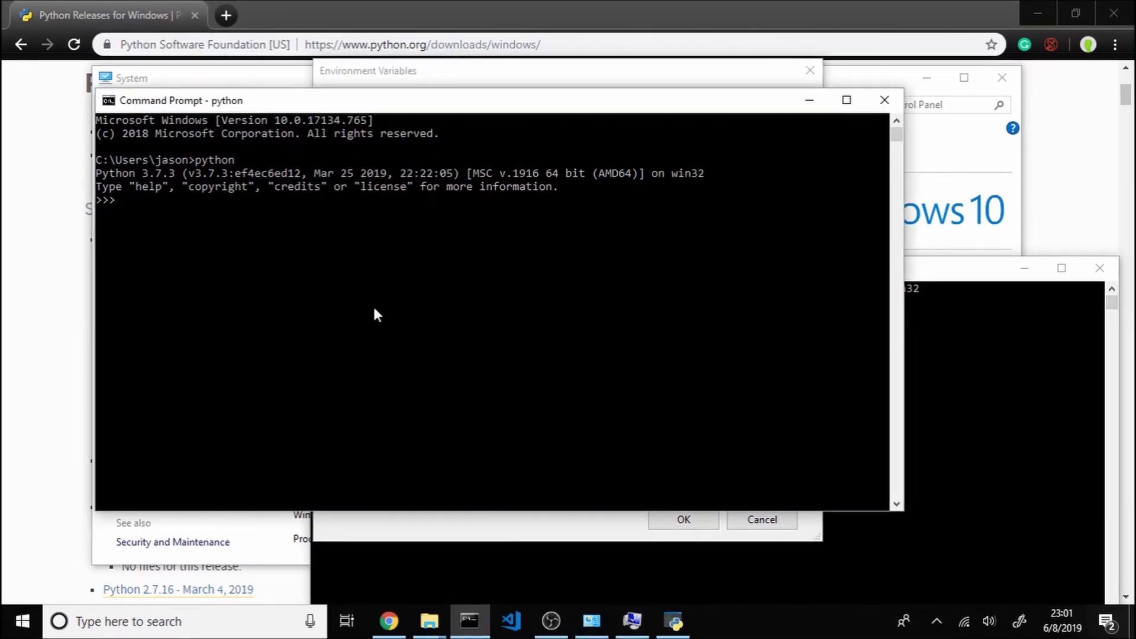